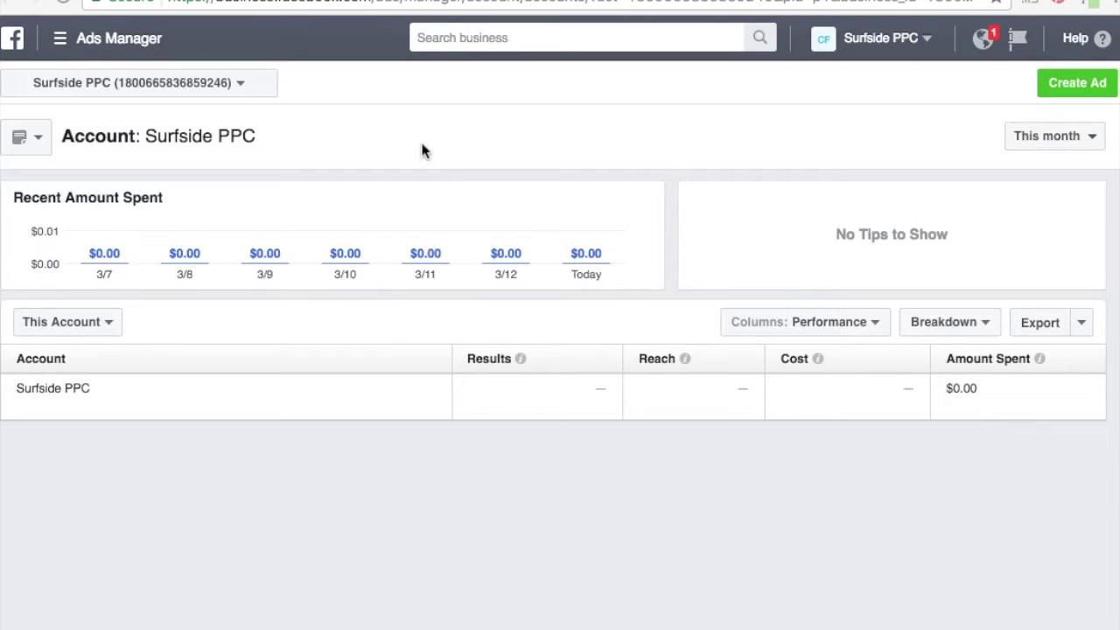
# - Create a campaign with the Video views objective, name it "Surfside PPC Pinterest Video Campaign", and continue to its ad set
pyautogui.click(1064, 87)
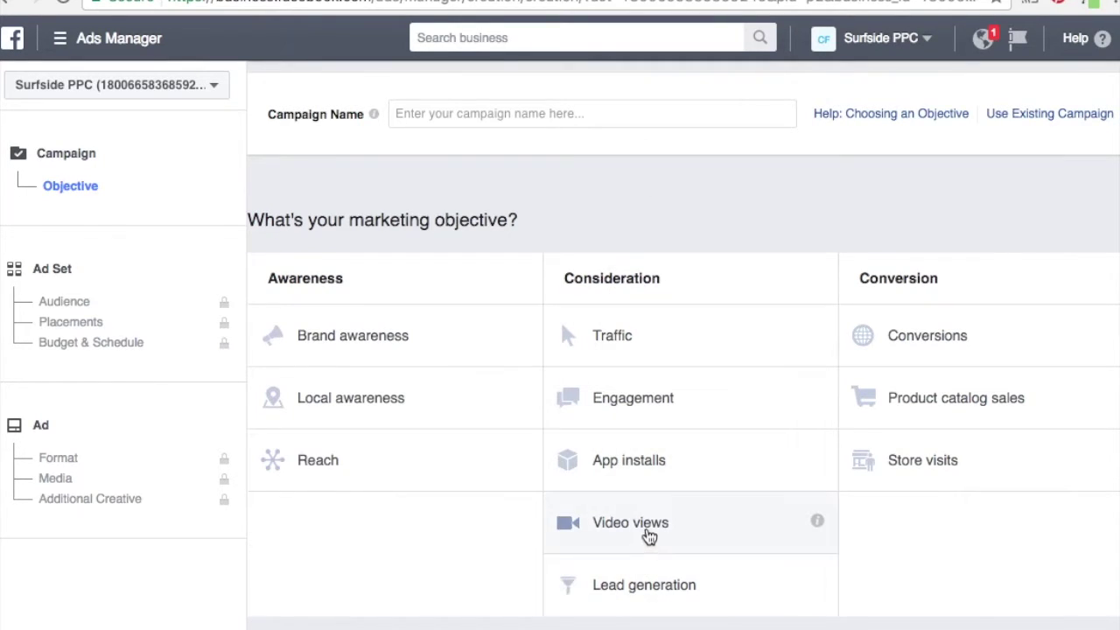
pyautogui.click(644, 534)
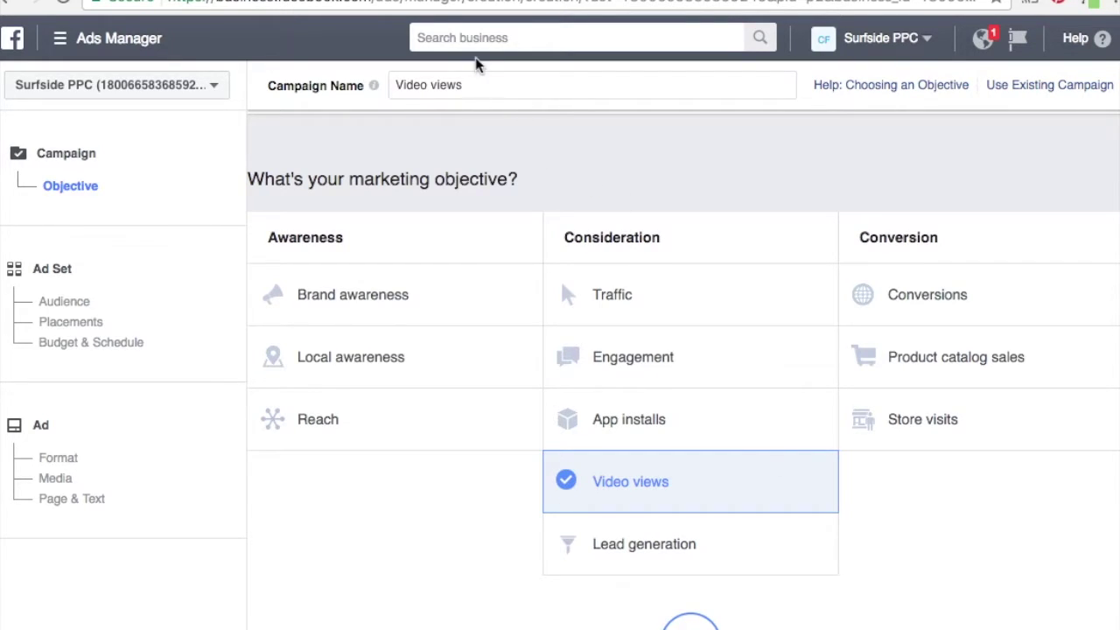
pyautogui.moveTo(467, 87); pyautogui.dragTo(339, 90)
pyautogui.write('S')
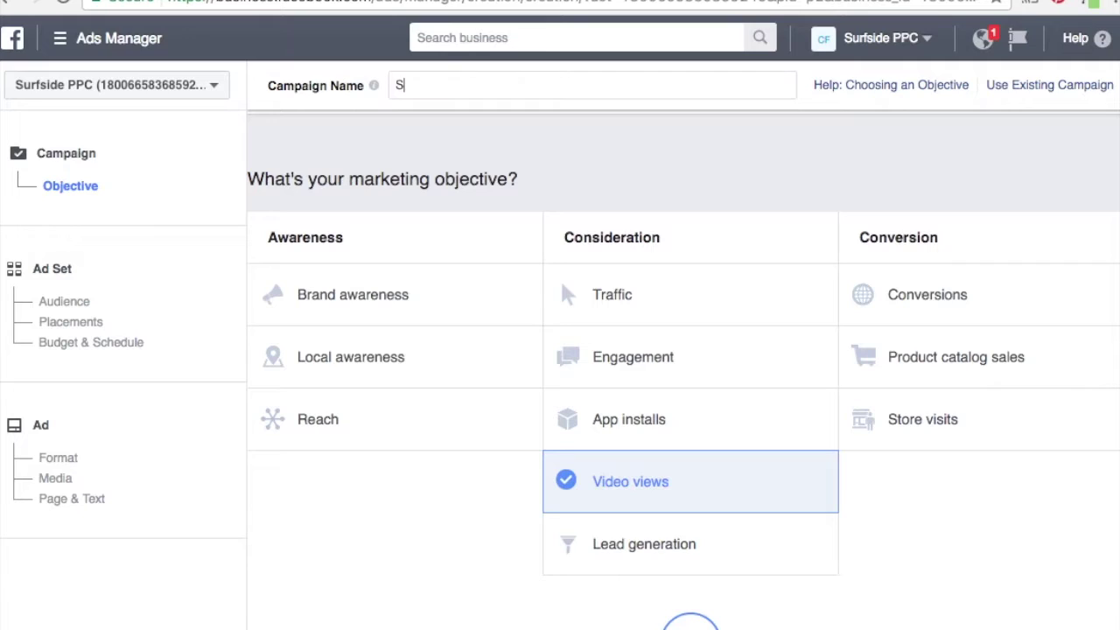
pyautogui.write('urfside PPC Pinterest Vi')
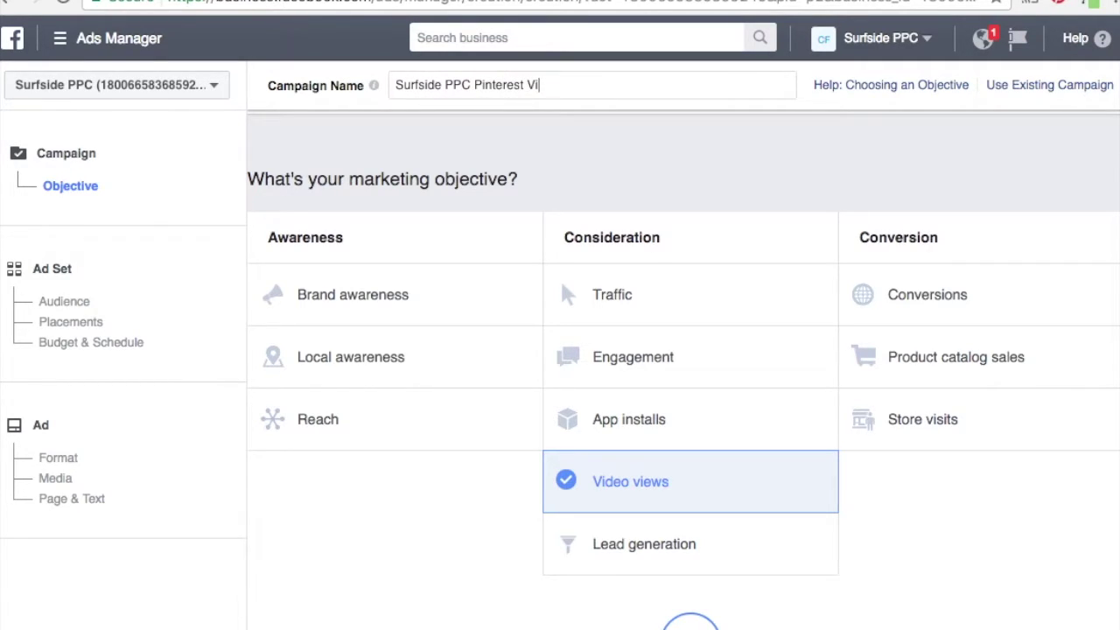
pyautogui.write('deo Campaign')
pyautogui.scroll(-5, 554, 153)
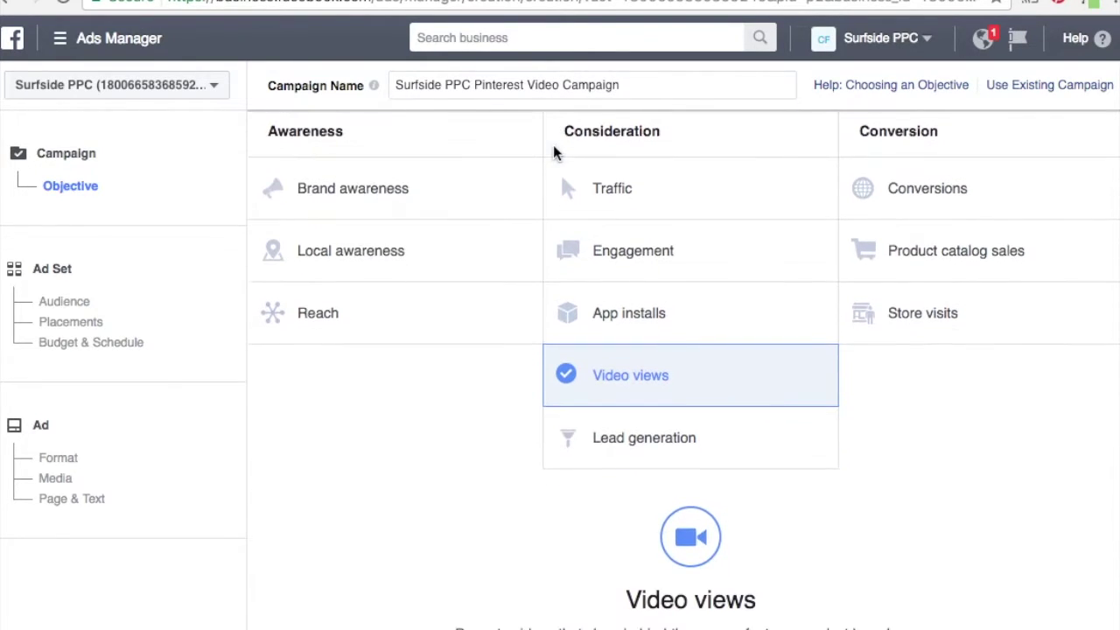
pyautogui.scroll(-1, 448, 376)
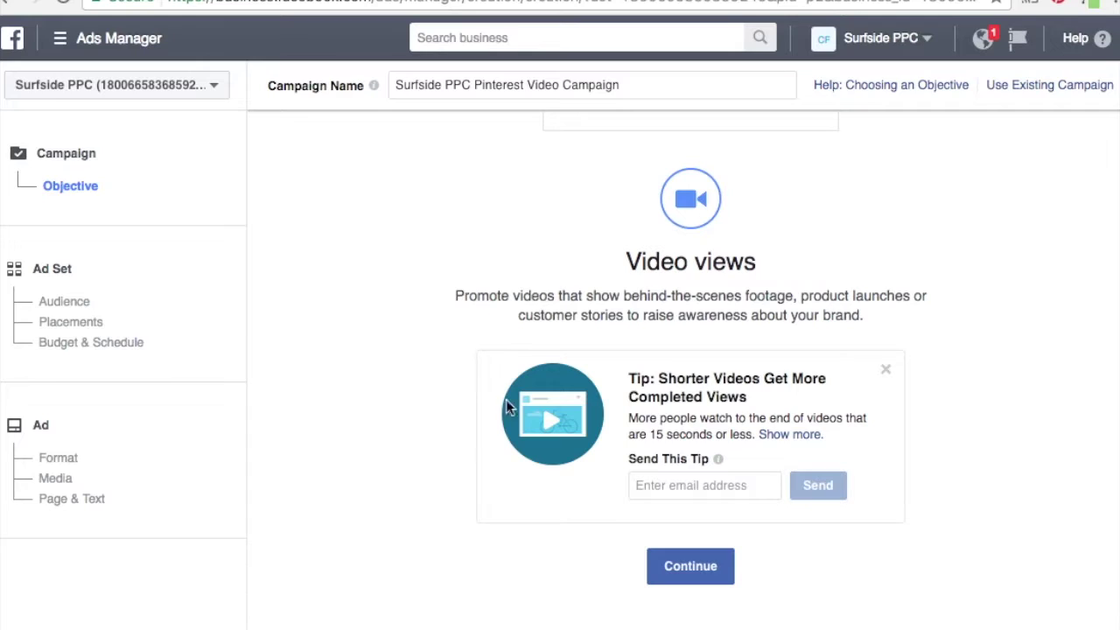
pyautogui.click(687, 569)
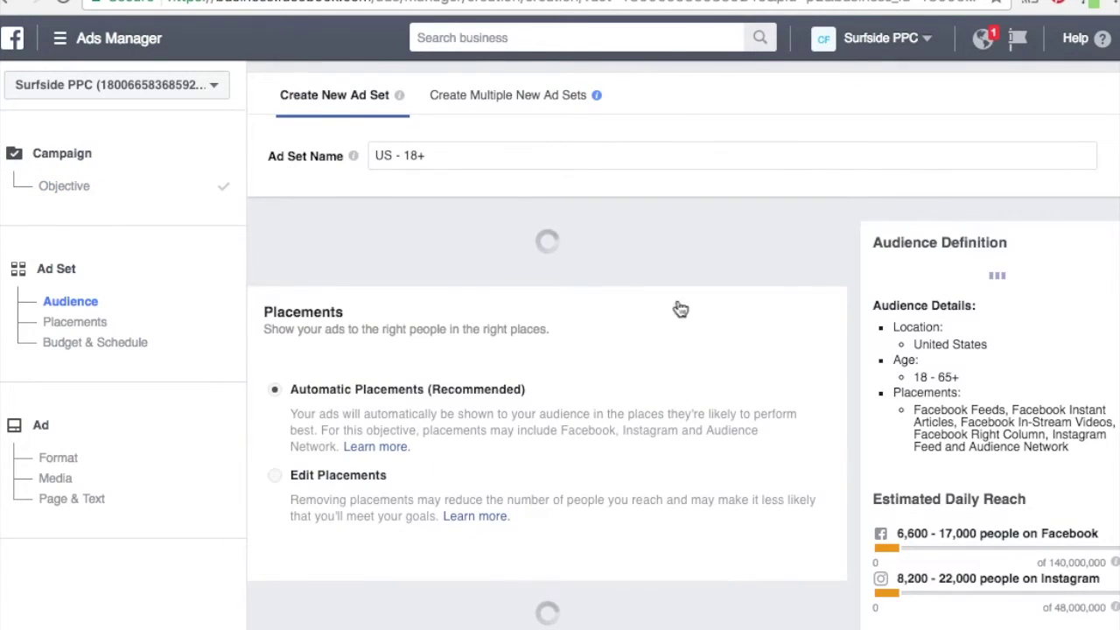
# - Name the new ad set "Small Business Owners"
pyautogui.moveTo(360, 147)
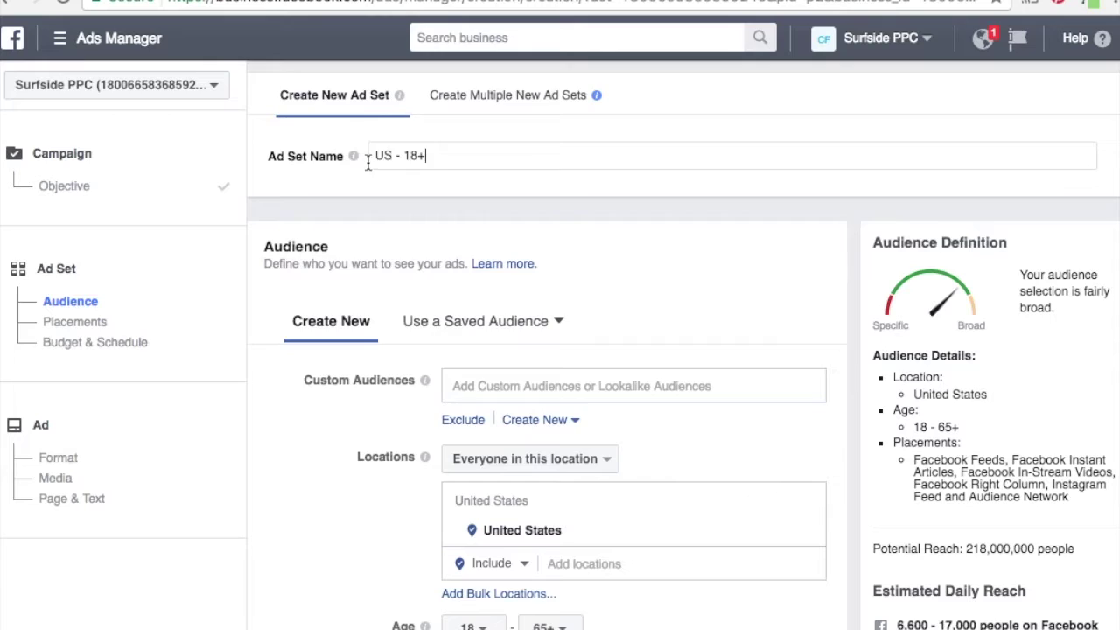
pyautogui.tripleClick(368, 162)
pyautogui.write('Small Business Owners')
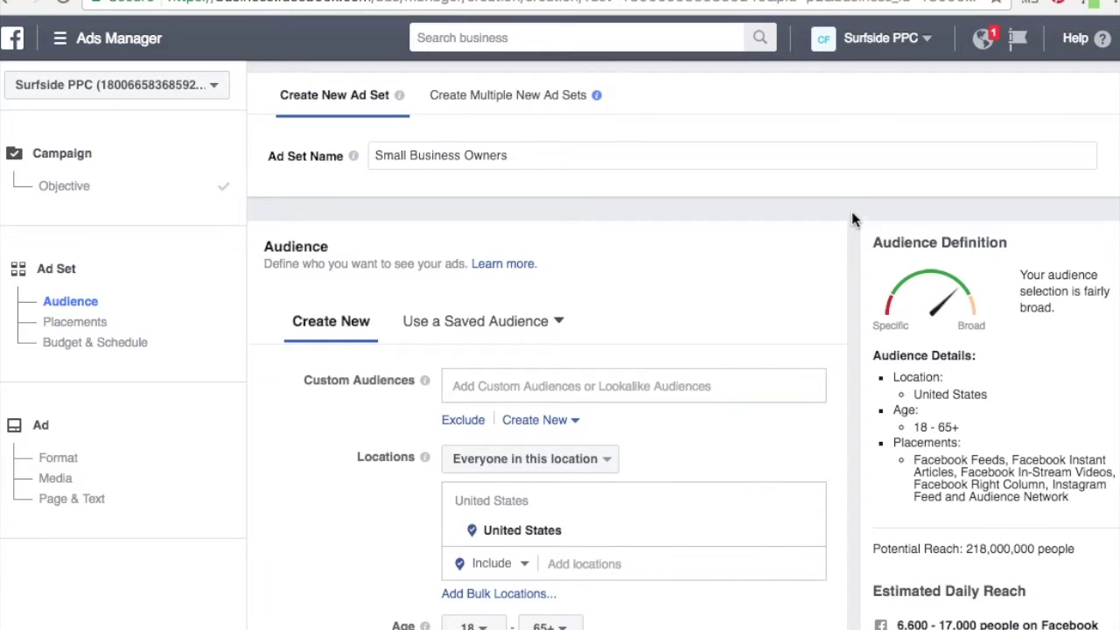
# - Set the audience's minimum age to 22
pyautogui.scroll(-3, 851, 219)
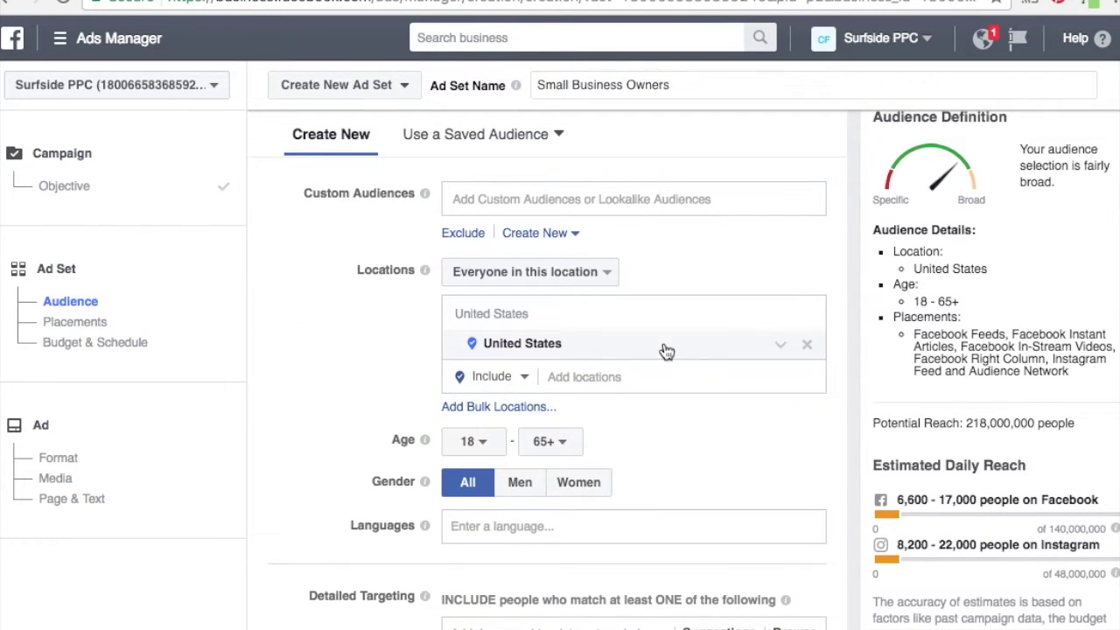
pyautogui.click(481, 447)
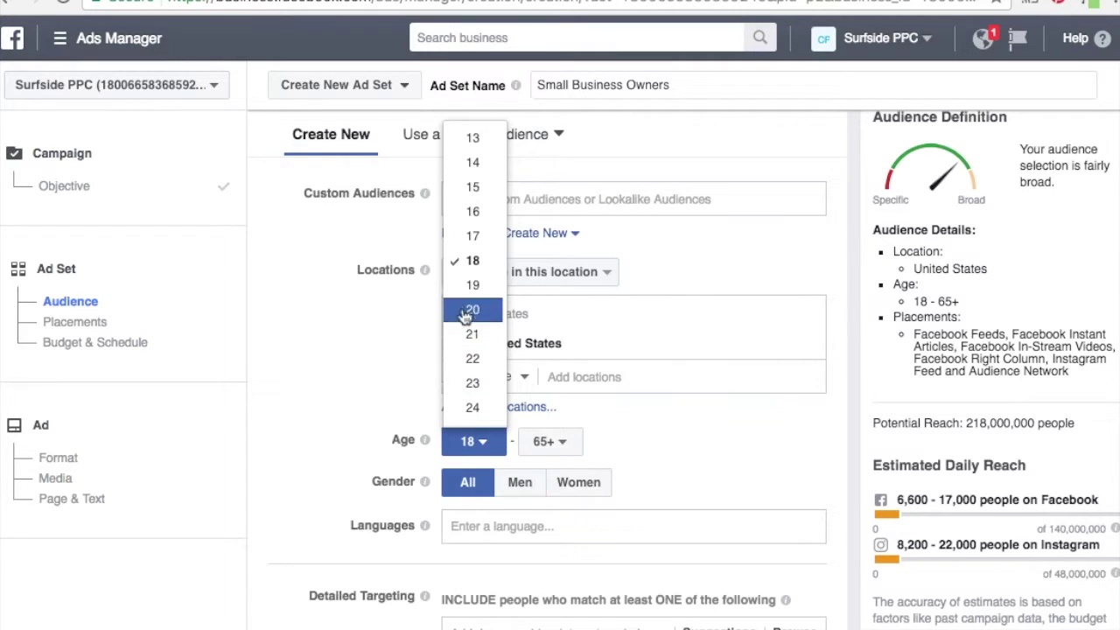
pyautogui.click(470, 358)
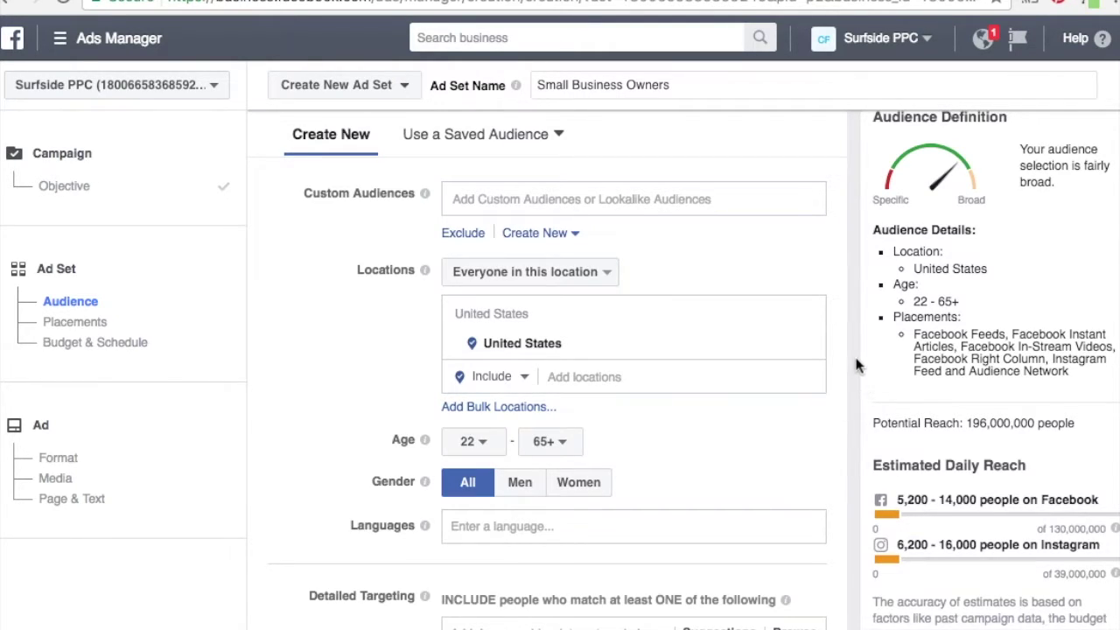
# - Restrict the audience's language to English (All)
pyautogui.scroll(1, 857, 359)
pyautogui.scroll(1, 842, 362)
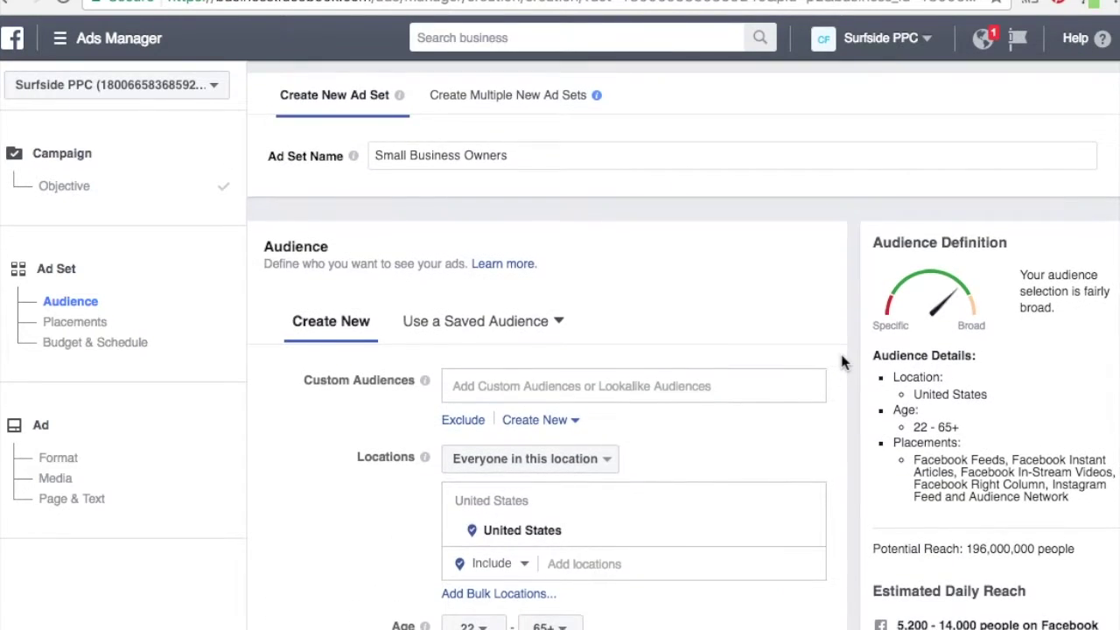
pyautogui.scroll(-1, 842, 362)
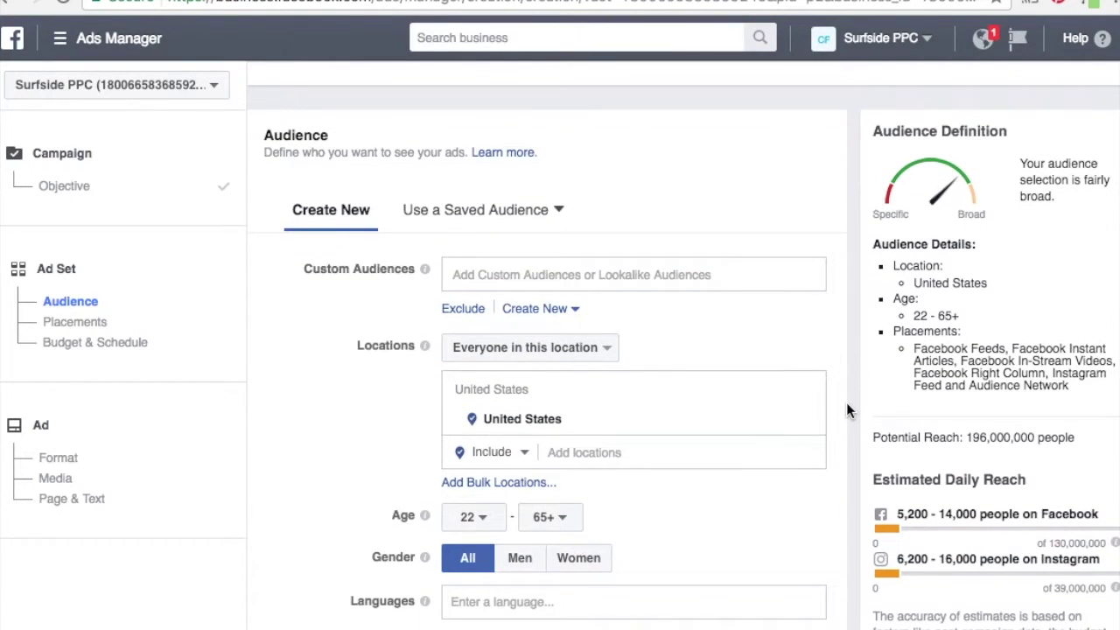
pyautogui.scroll(-1, 846, 403)
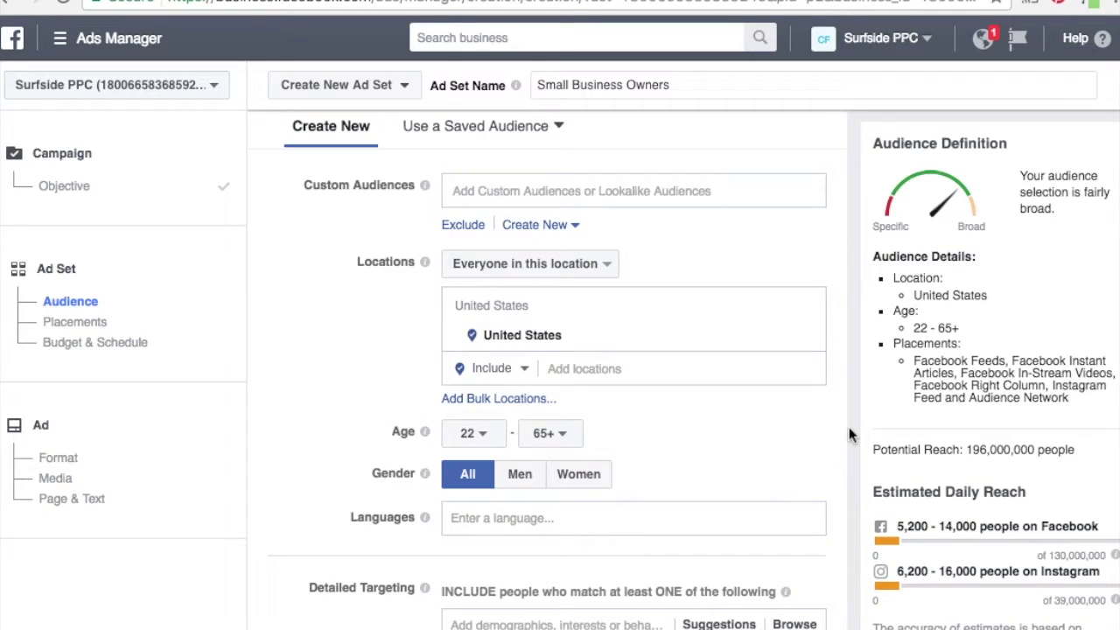
pyautogui.scroll(-1, 849, 433)
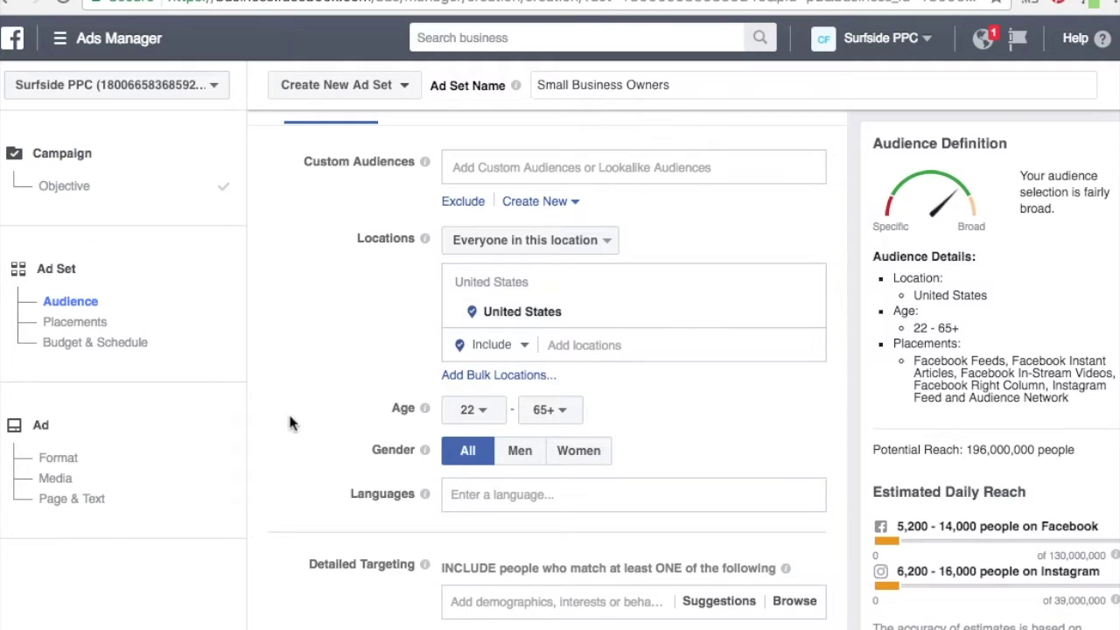
pyautogui.scroll(-2, 292, 420)
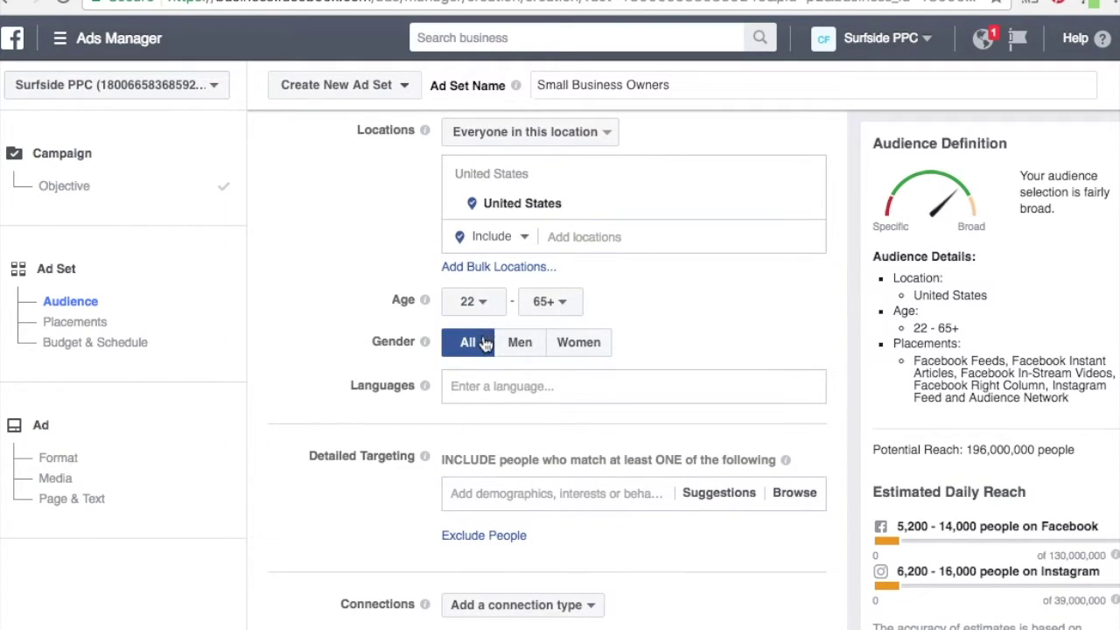
pyautogui.scroll(-3, 486, 344)
pyautogui.click(516, 238)
pyautogui.write('english')
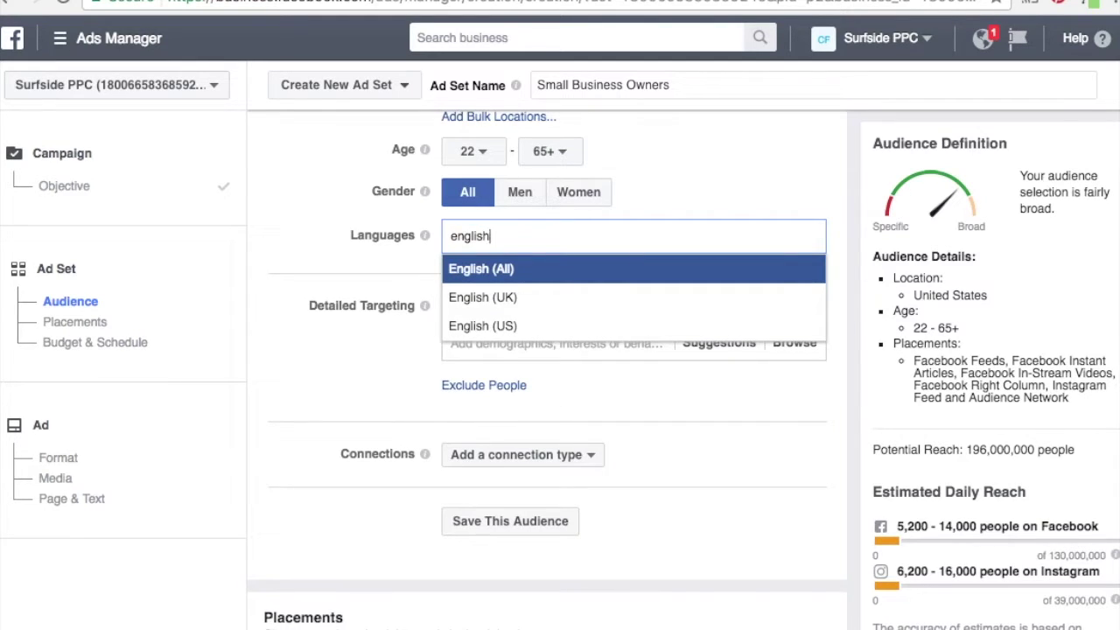
pyautogui.click(571, 274)
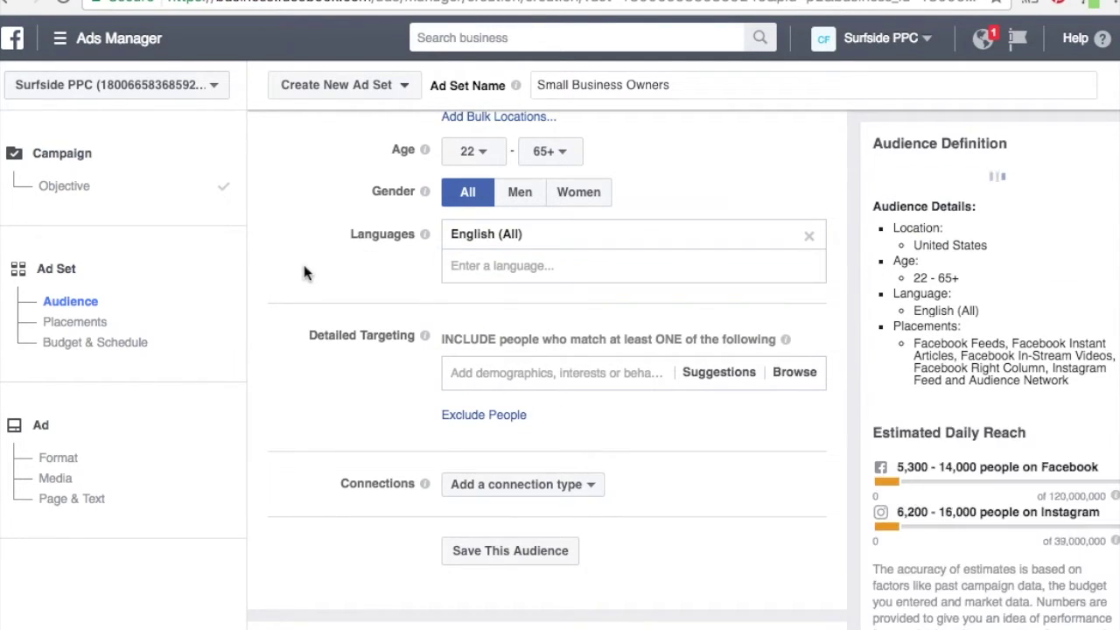
# - Add the "Small business owners" behavior to the detailed targeting's included people
pyautogui.scroll(-1, 305, 273)
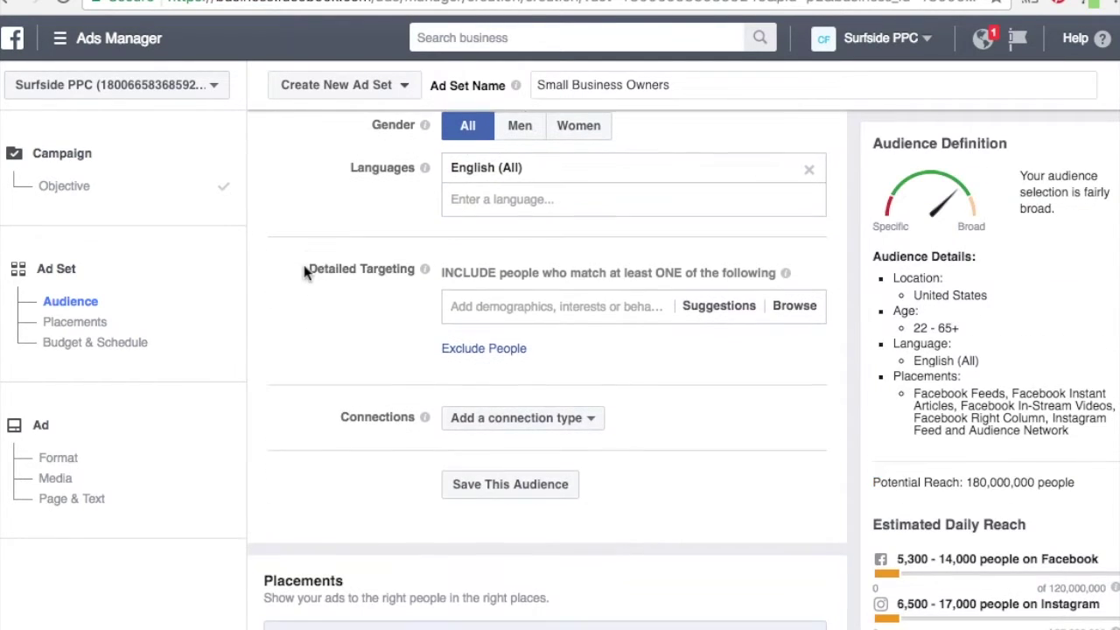
pyautogui.click(587, 306)
pyautogui.write('small busine')
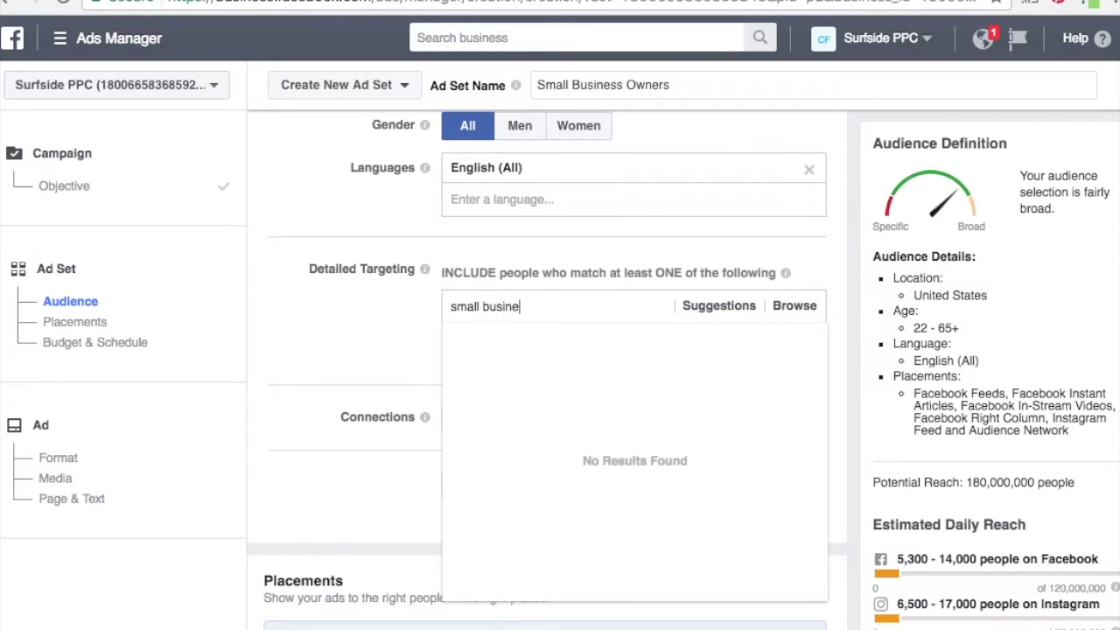
pyautogui.write('ss owners')
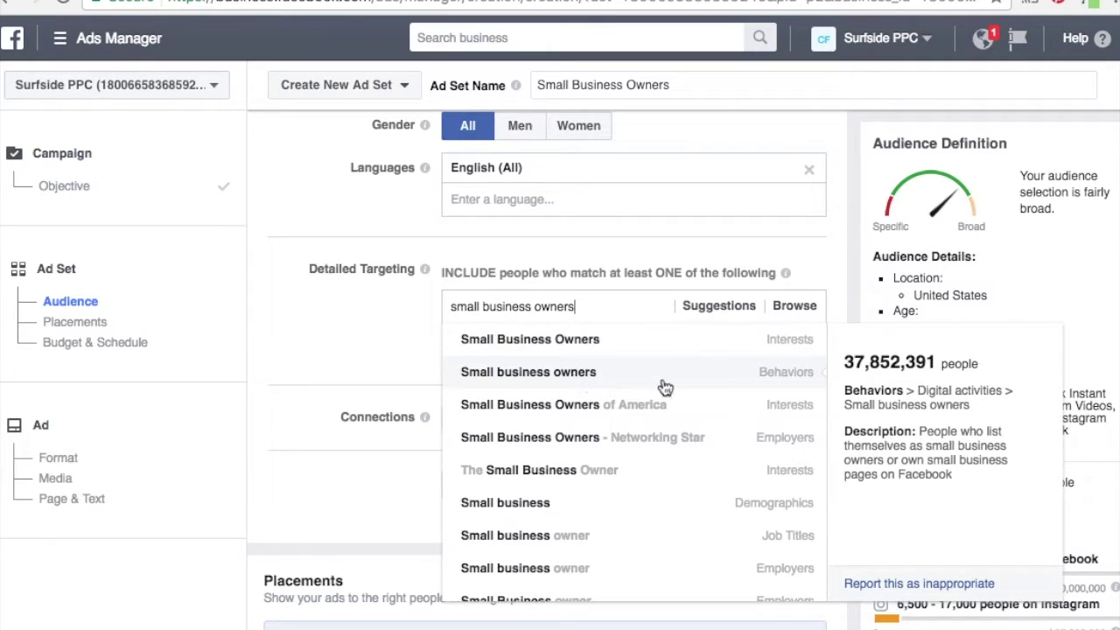
pyautogui.click(781, 374)
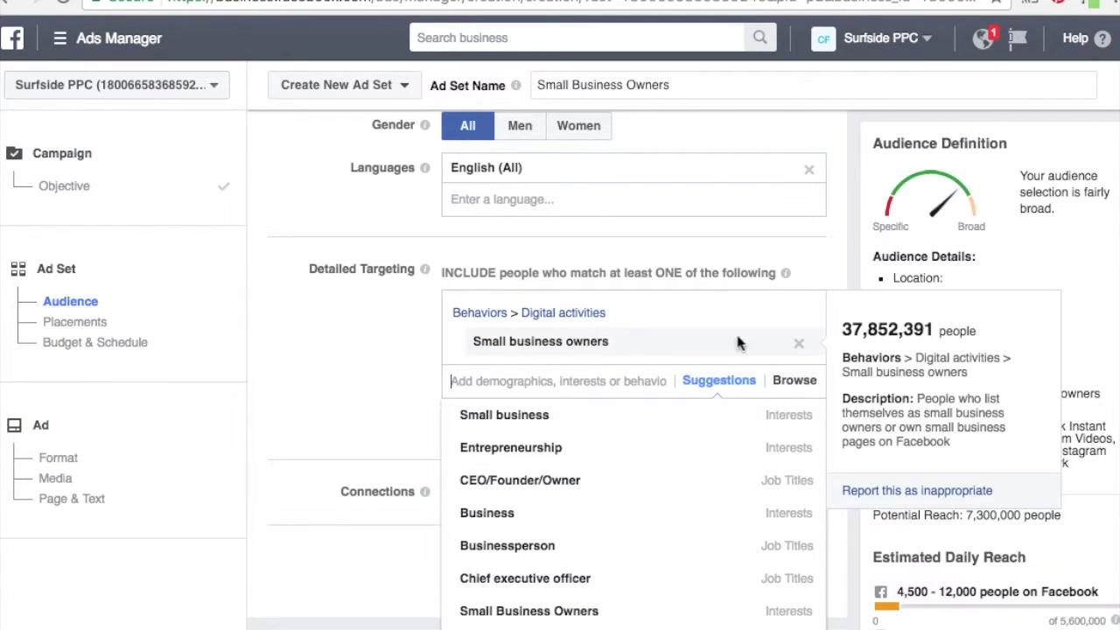
pyautogui.click(856, 275)
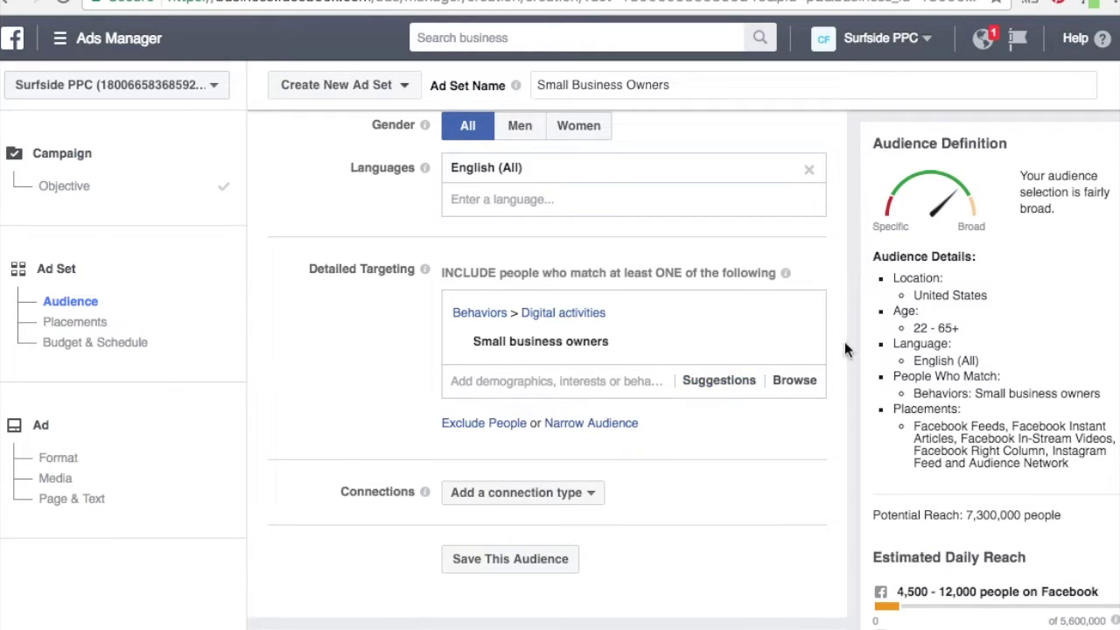
# - Narrow the audience to people who must also match the interests Entrepreneurship, Small business, or Small Business Owners
pyautogui.scroll(-2, 844, 355)
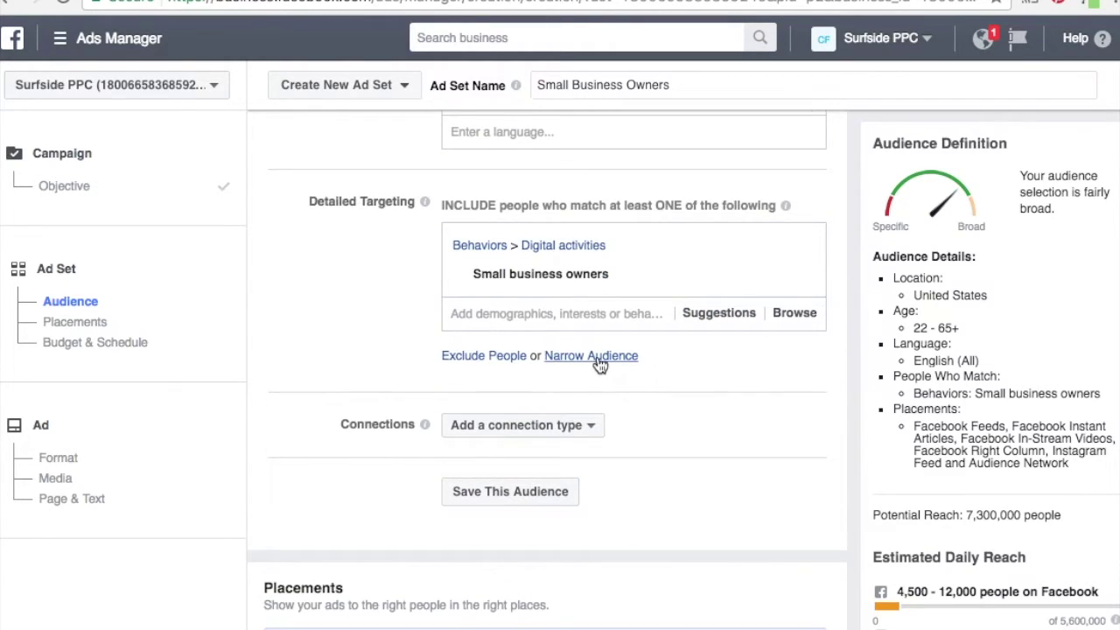
pyautogui.click(600, 357)
pyautogui.click(560, 394)
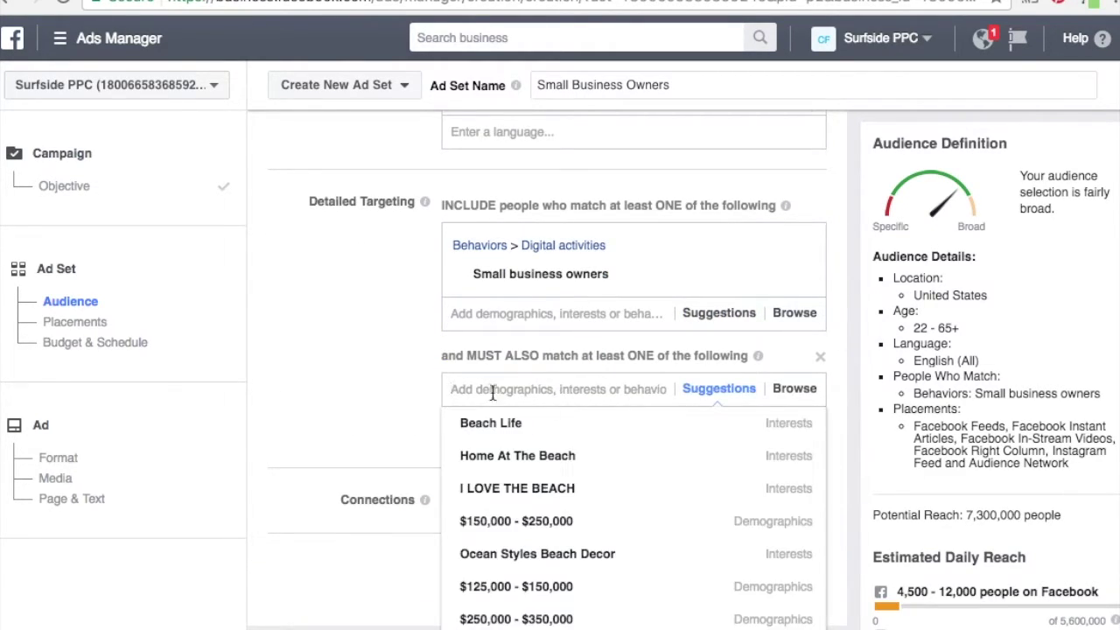
pyautogui.write('entrep')
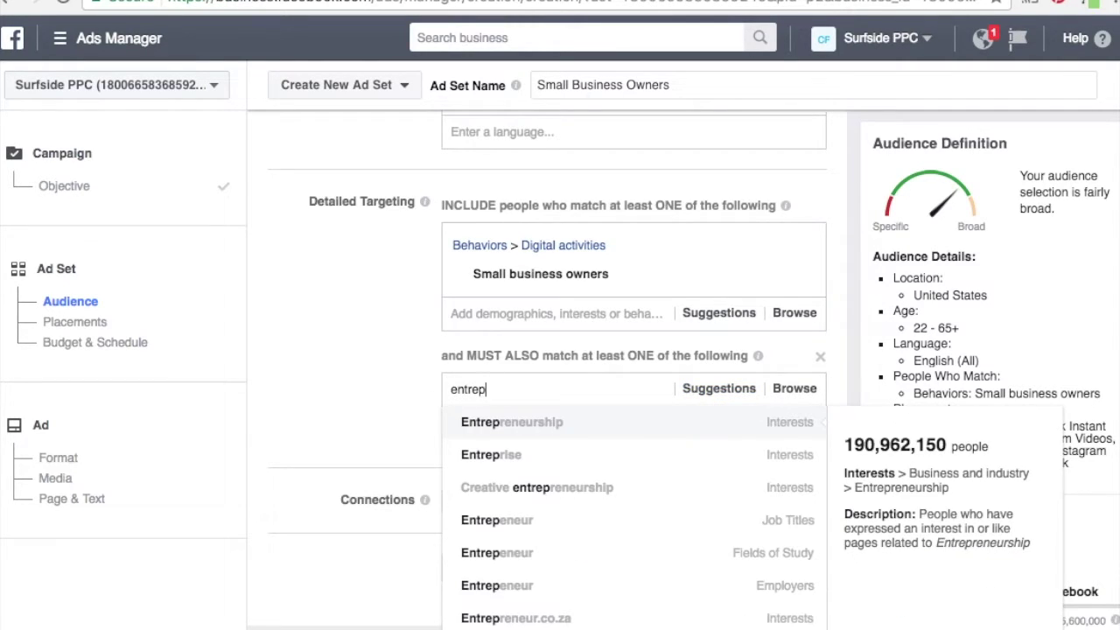
pyautogui.click(573, 424)
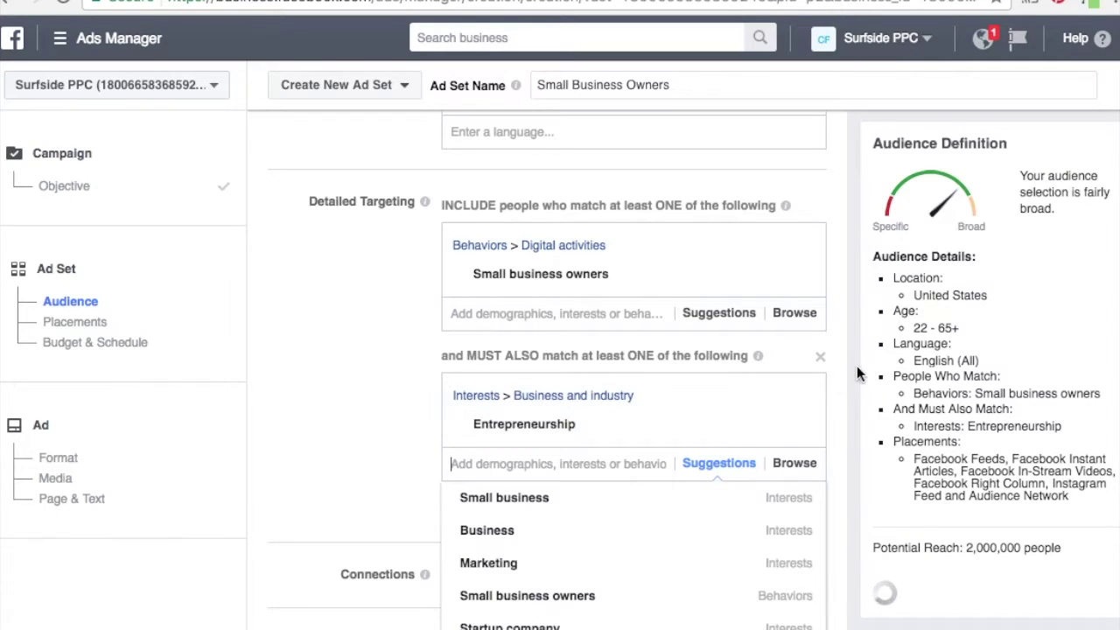
pyautogui.click(535, 498)
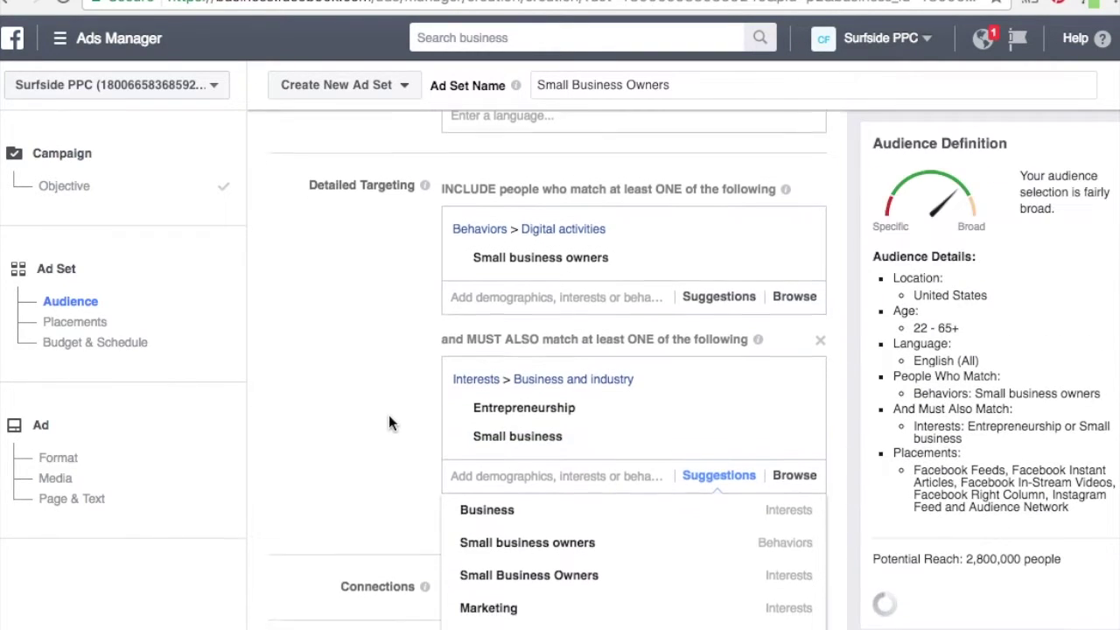
pyautogui.scroll(-2, 392, 438)
pyautogui.moveTo(521, 516)
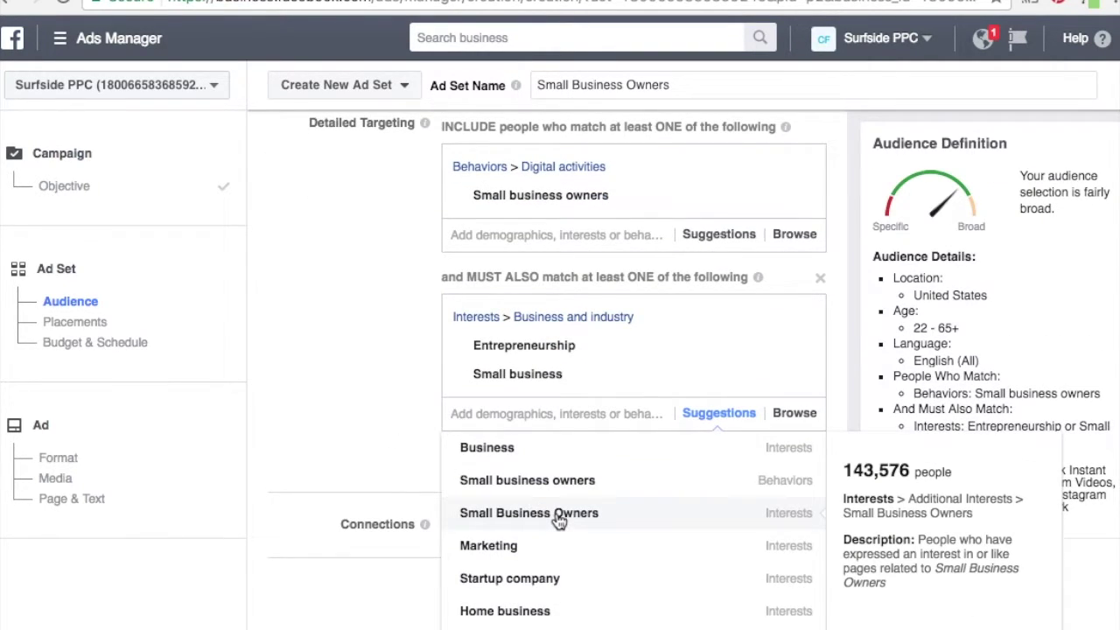
pyautogui.click(558, 522)
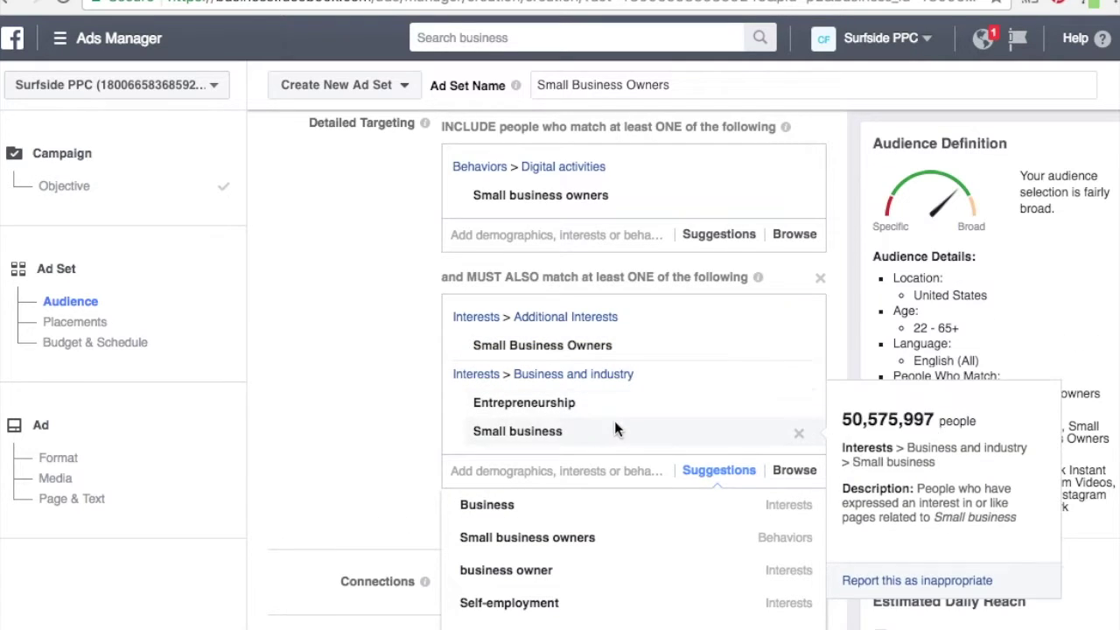
pyautogui.click(856, 303)
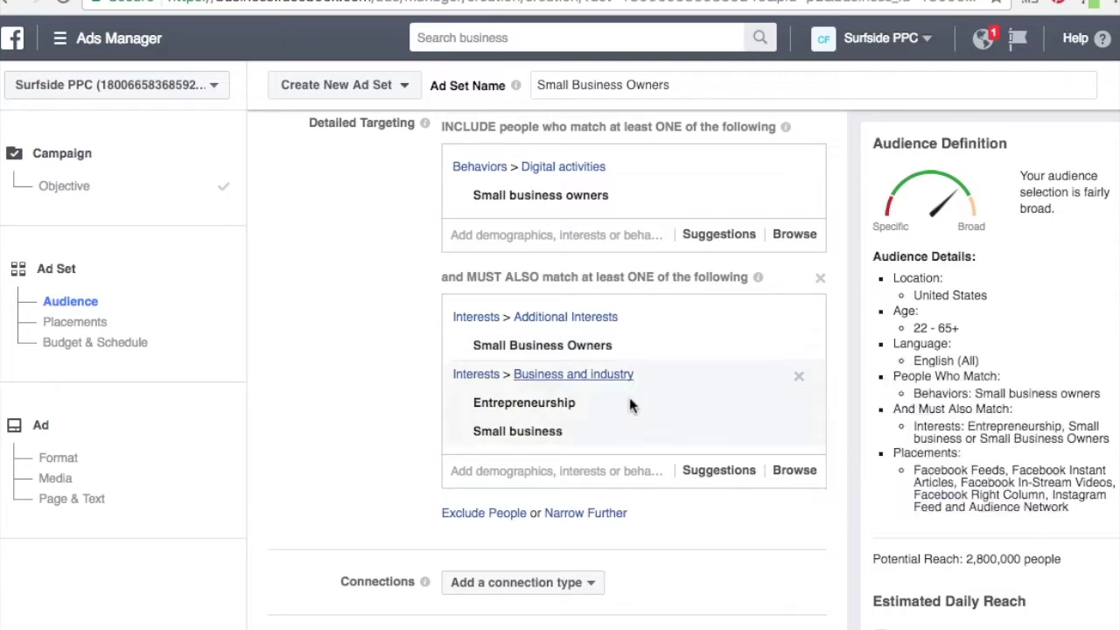
pyautogui.moveTo(637, 410)
pyautogui.moveTo(620, 188)
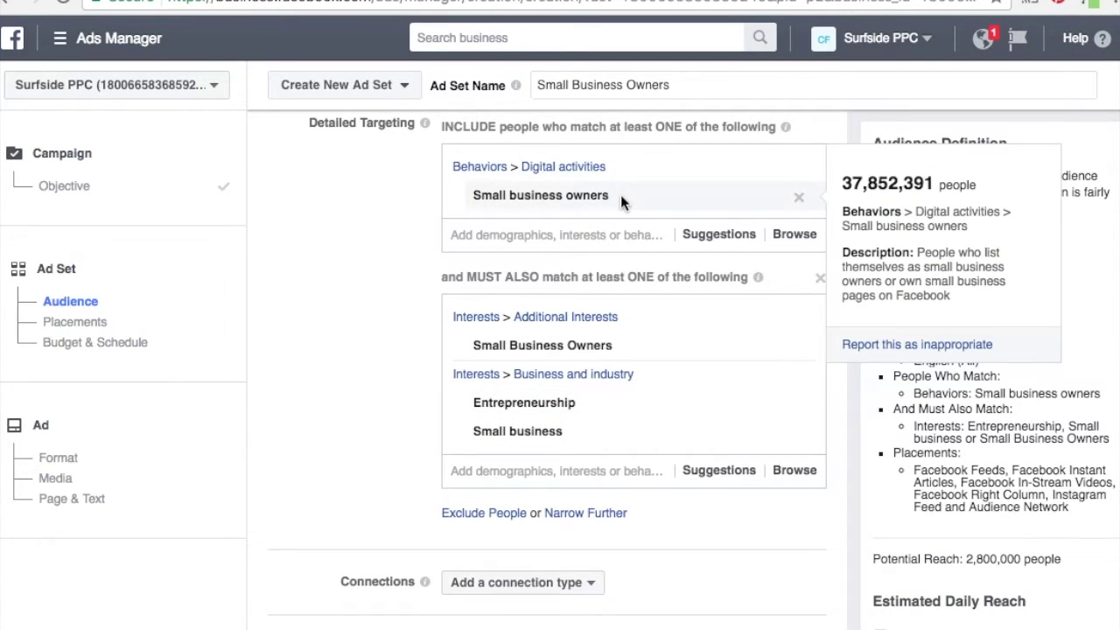
pyautogui.moveTo(650, 346)
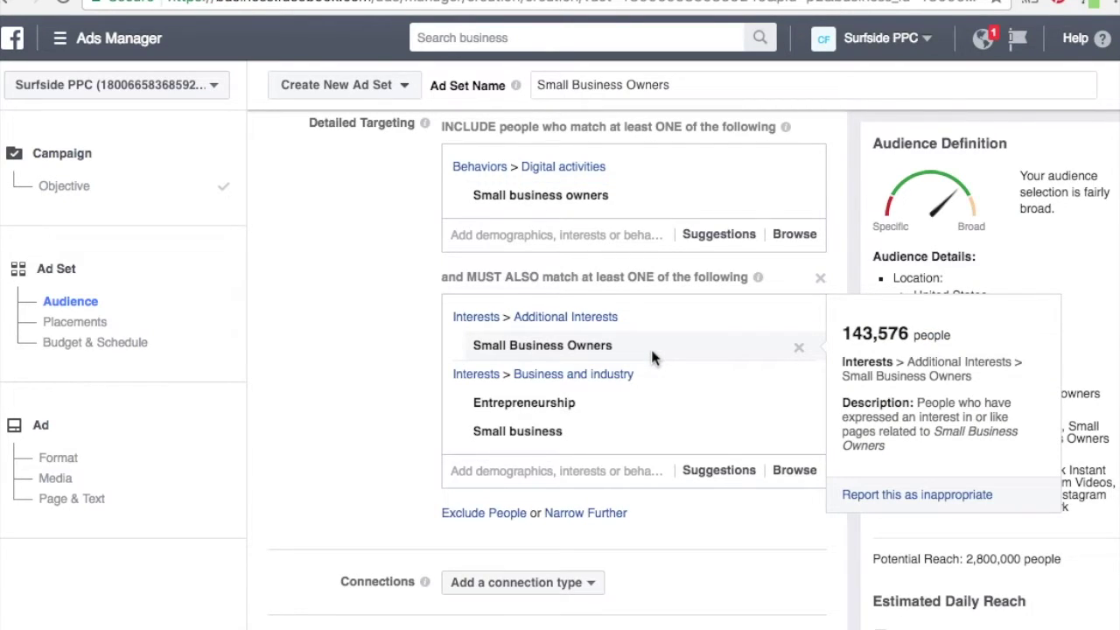
pyautogui.moveTo(663, 404)
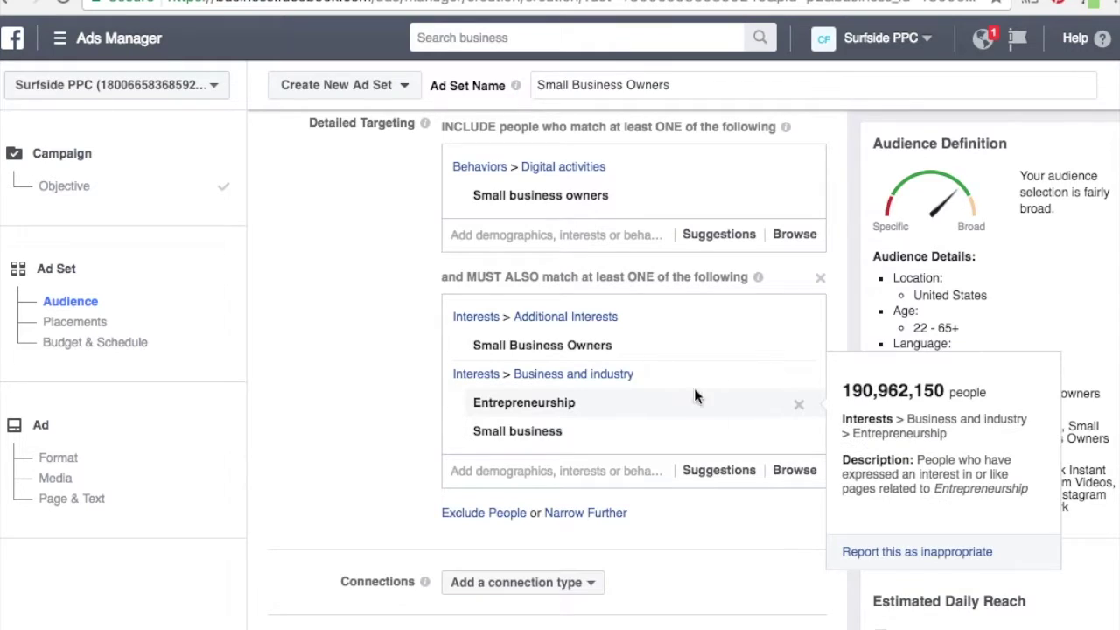
# - Exclude people who like the Surfside PPC Facebook Page from the audience using a connection type
pyautogui.scroll(-1, 845, 258)
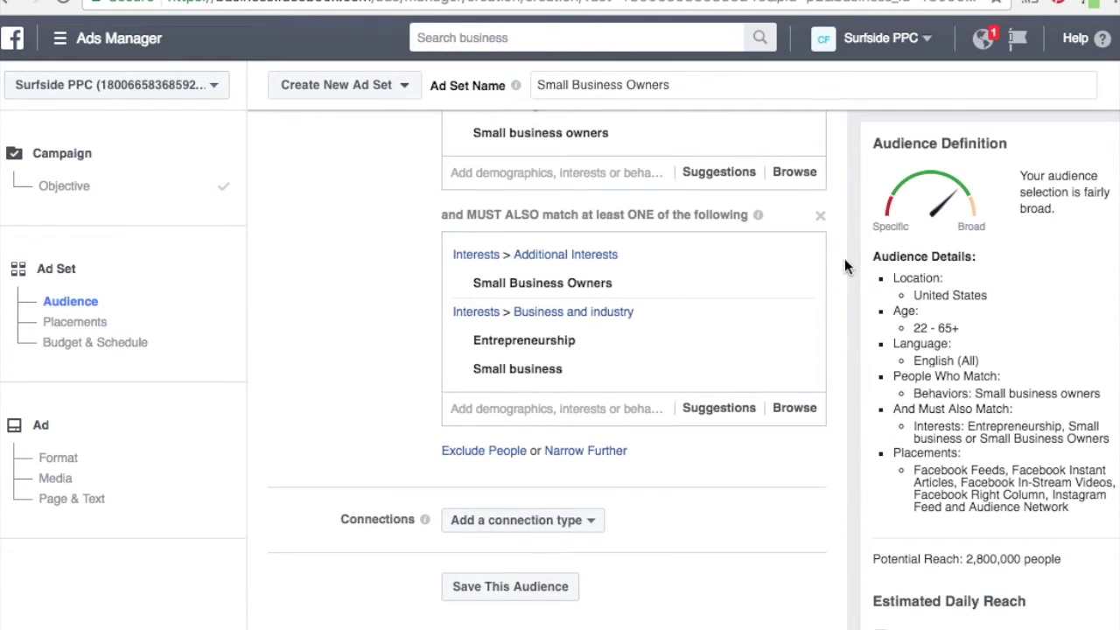
pyautogui.moveTo(966, 560); pyautogui.dragTo(986, 564)
pyautogui.click(845, 420)
pyautogui.scroll(-3, 844, 418)
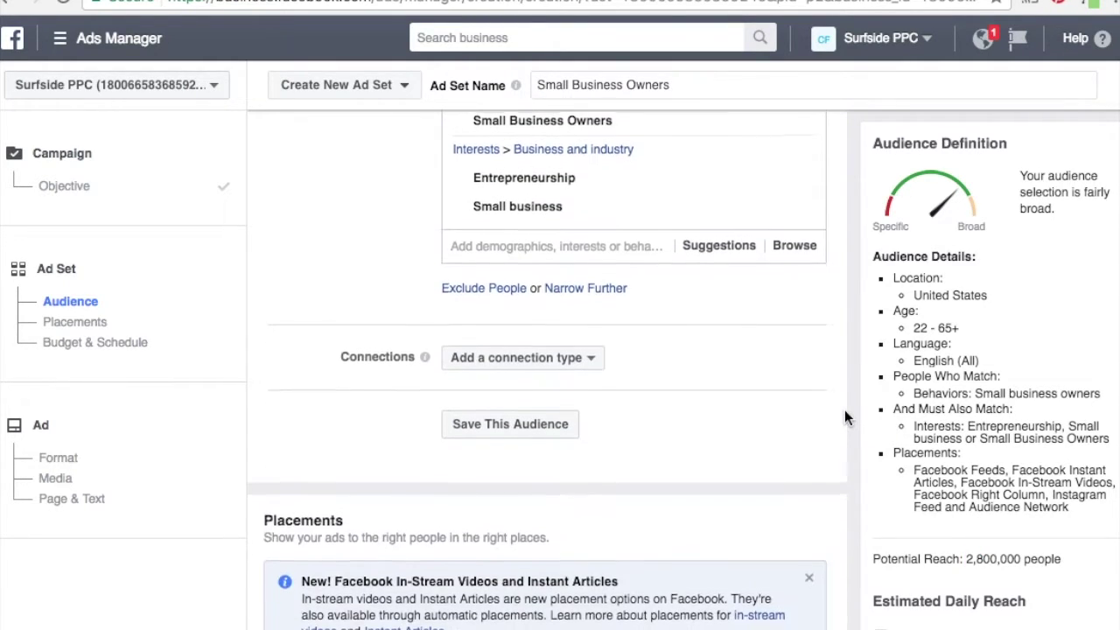
pyautogui.click(549, 366)
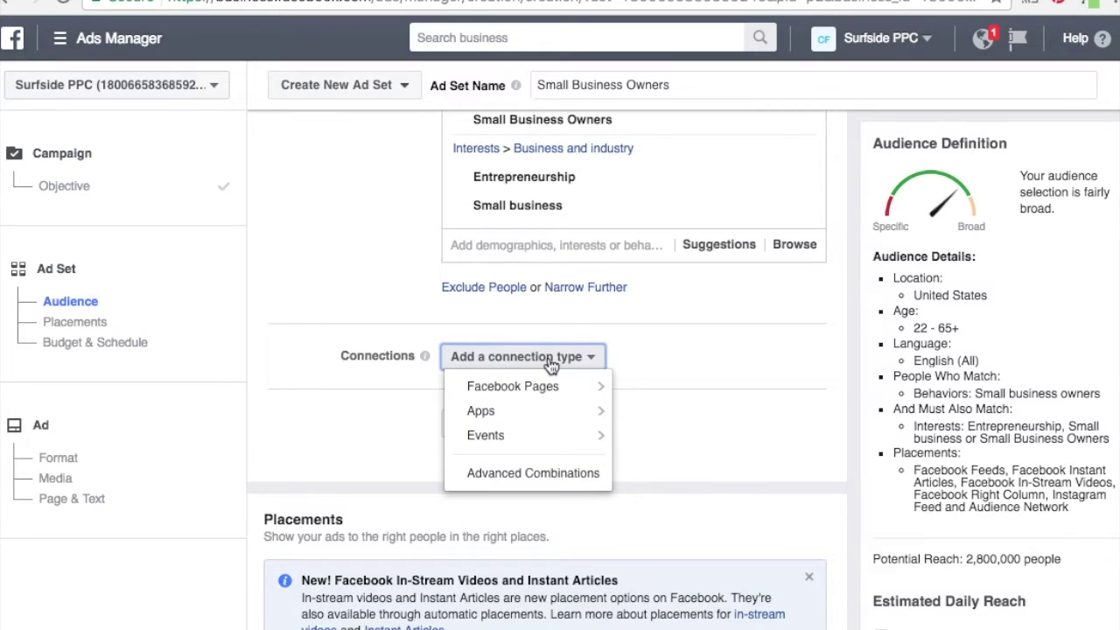
pyautogui.moveTo(550, 389)
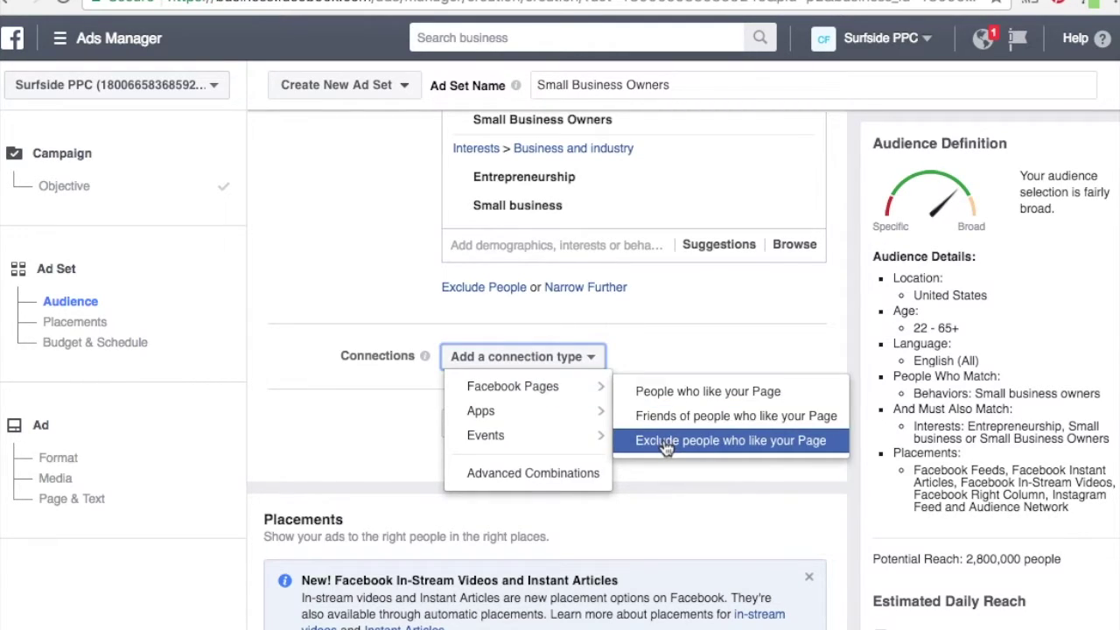
pyautogui.click(663, 442)
pyautogui.click(583, 420)
pyautogui.write('surf')
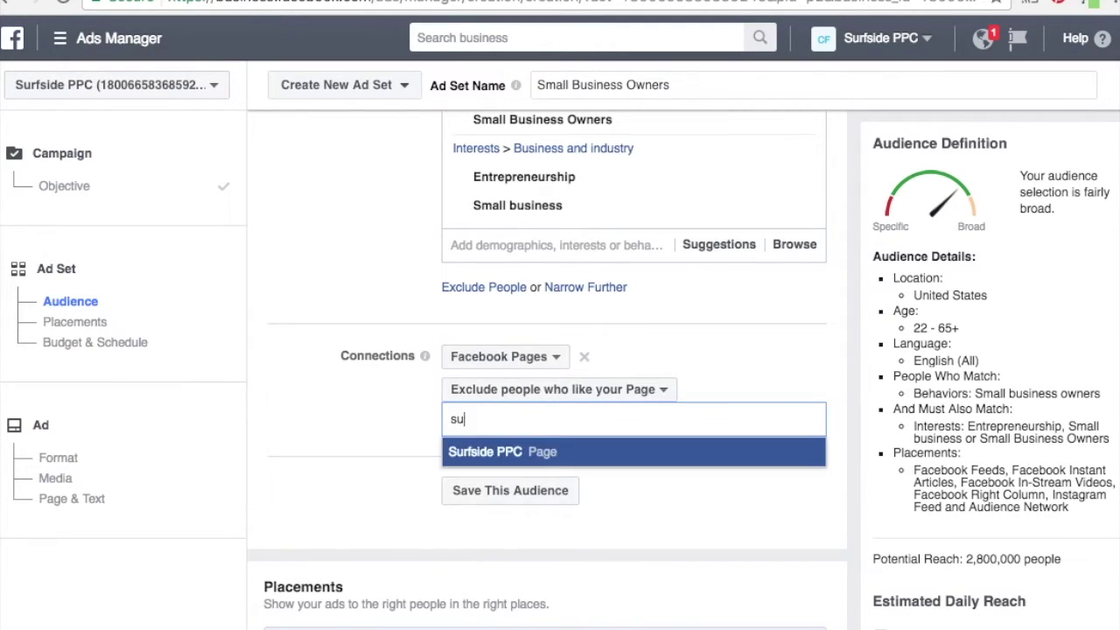
pyautogui.click(591, 461)
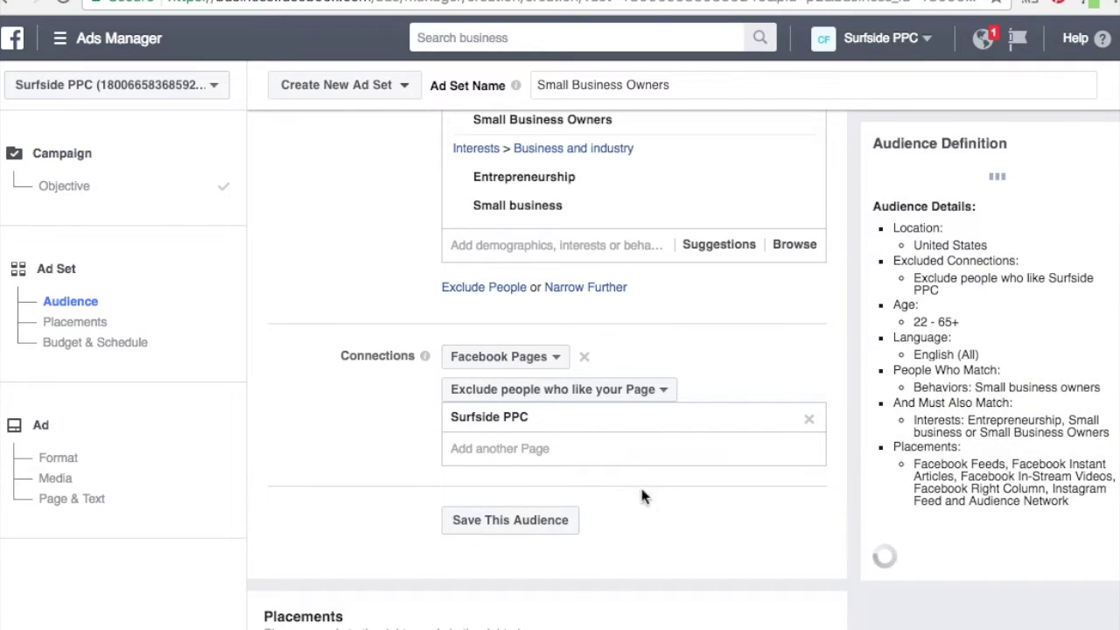
# - Switch the ad set to manually edited placements and deselect the Instagram and Audience Network platforms
pyautogui.scroll(-3, 845, 519)
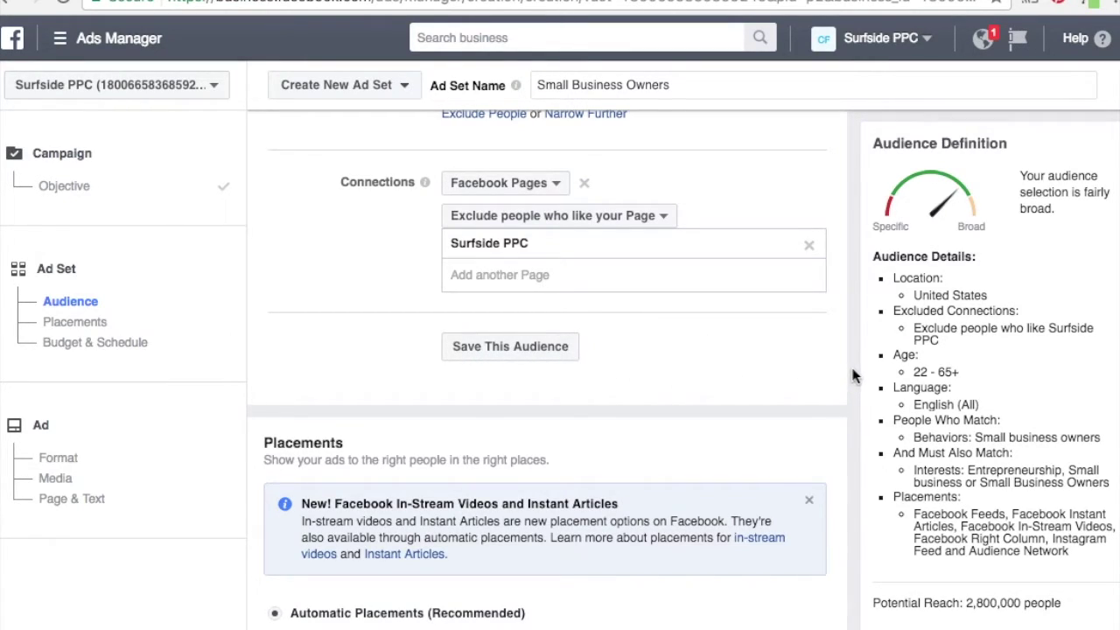
pyautogui.scroll(-5, 853, 377)
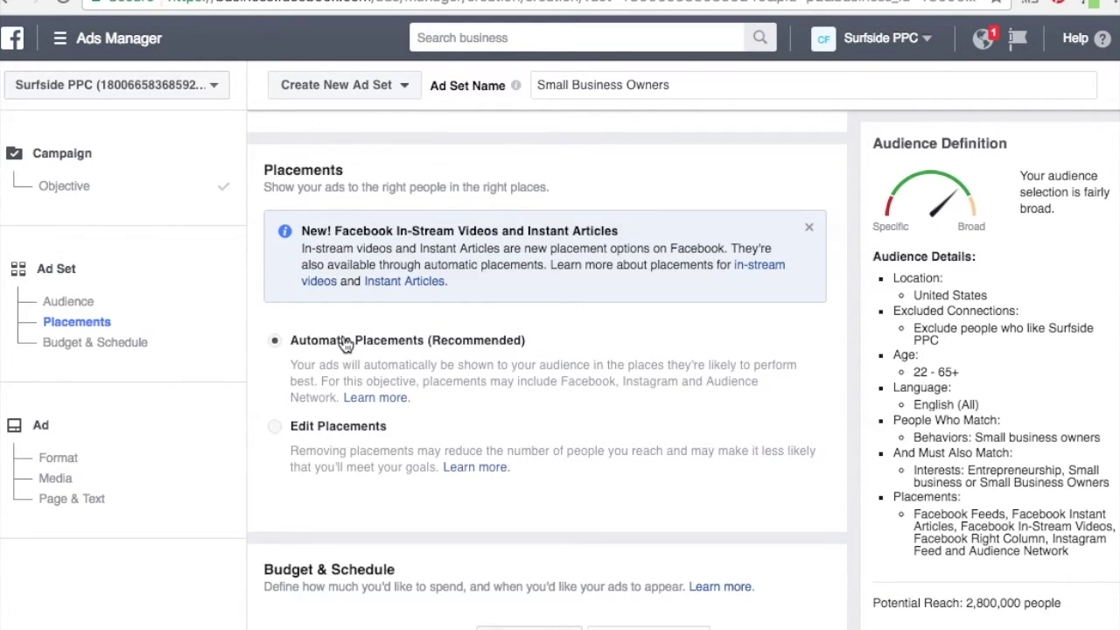
pyautogui.click(274, 426)
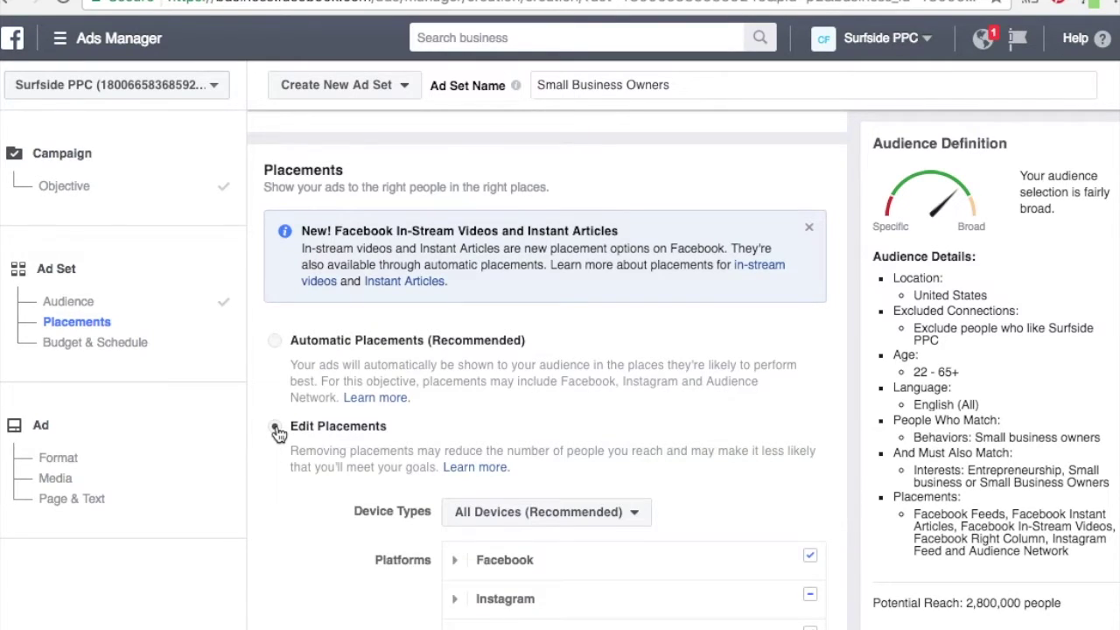
pyautogui.scroll(-3, 322, 558)
pyautogui.click(810, 465)
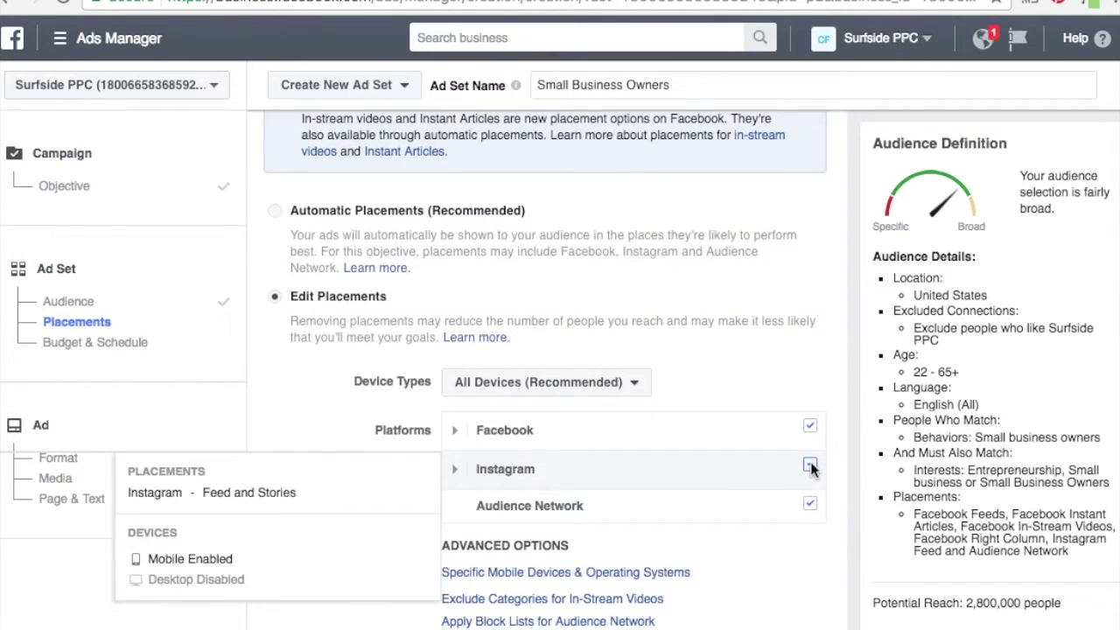
pyautogui.click(810, 504)
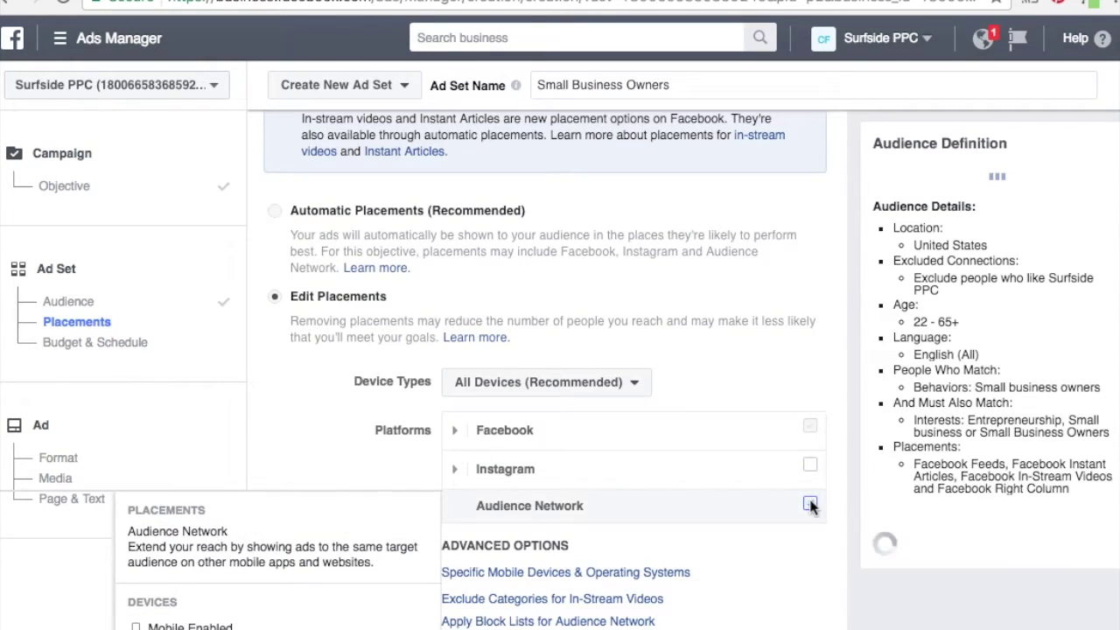
# - Remove In-Stream Videos from the Facebook placements, keeping Feeds, Instant Articles and Right Column
pyautogui.click(454, 429)
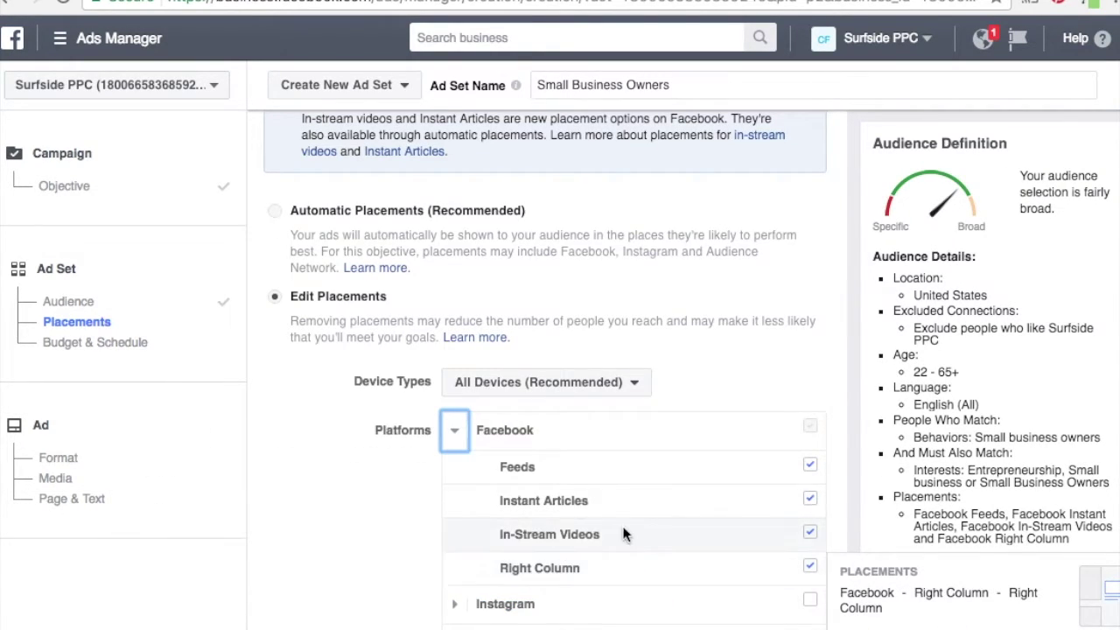
pyautogui.moveTo(627, 535)
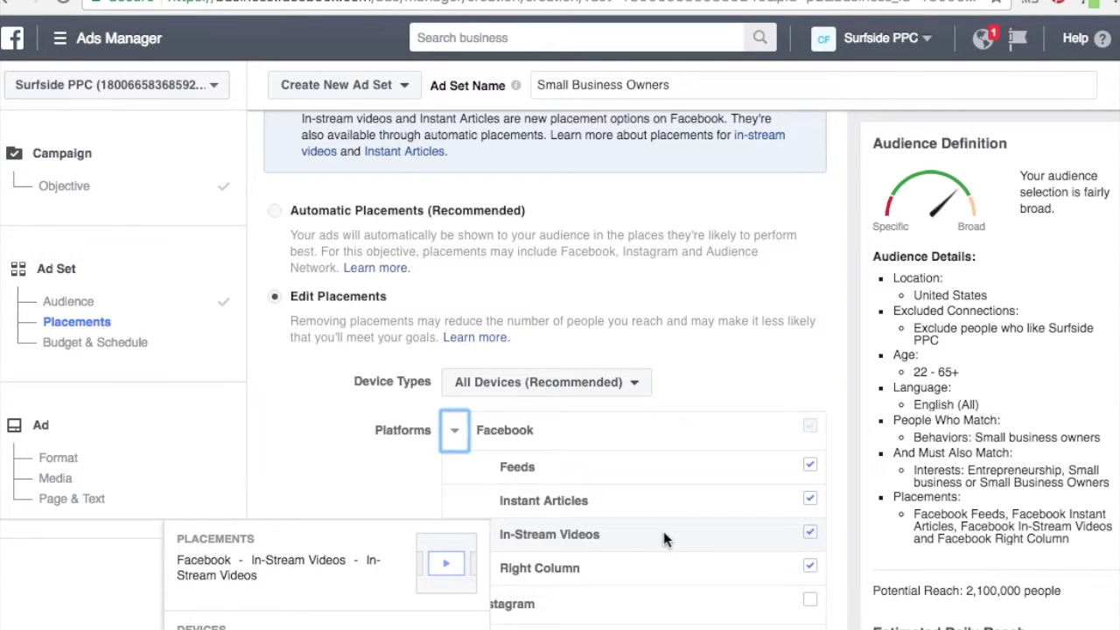
pyautogui.click(809, 534)
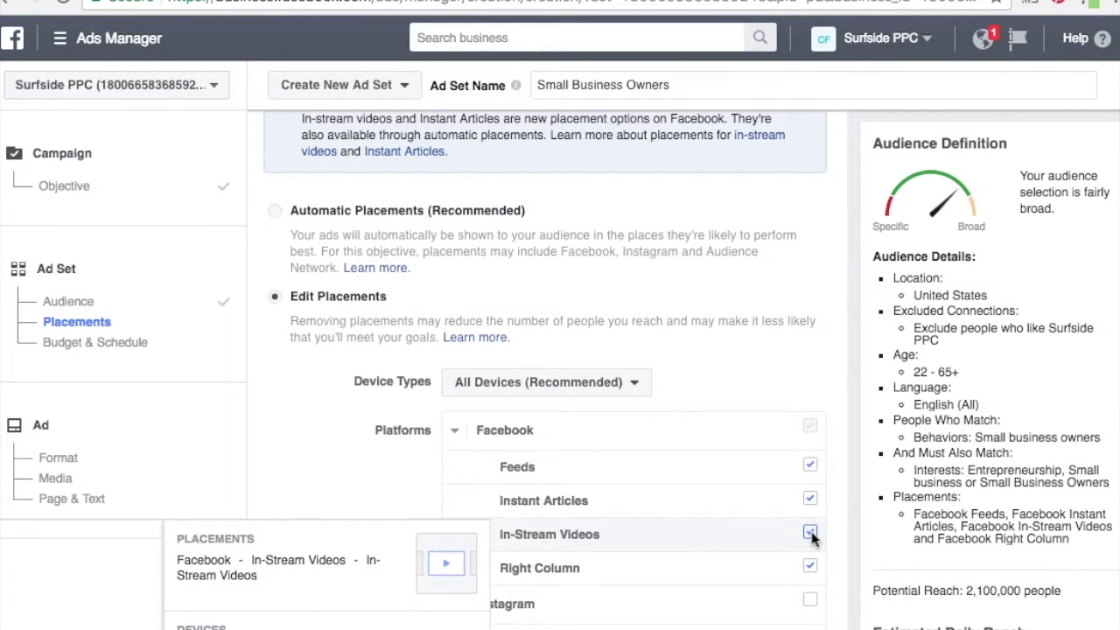
pyautogui.moveTo(697, 494)
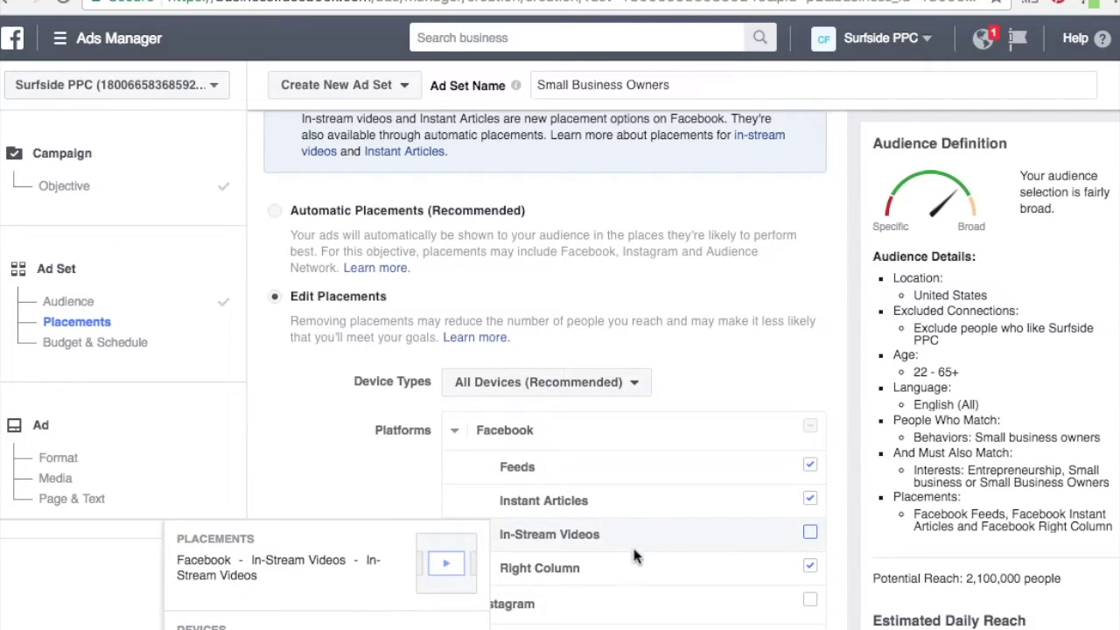
pyautogui.moveTo(637, 465)
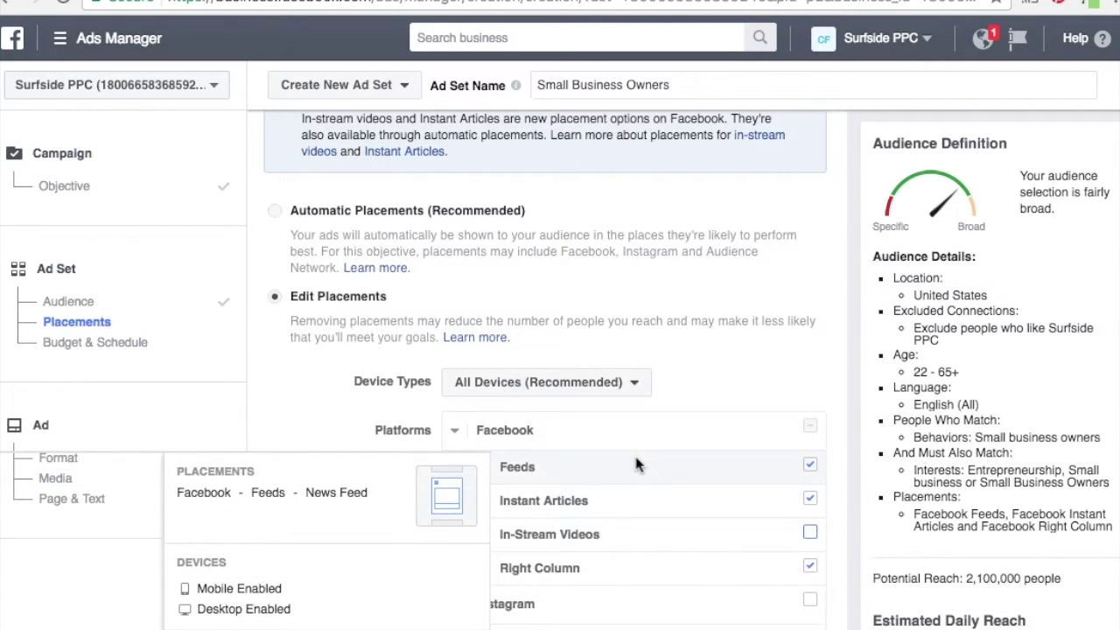
pyautogui.moveTo(637, 533)
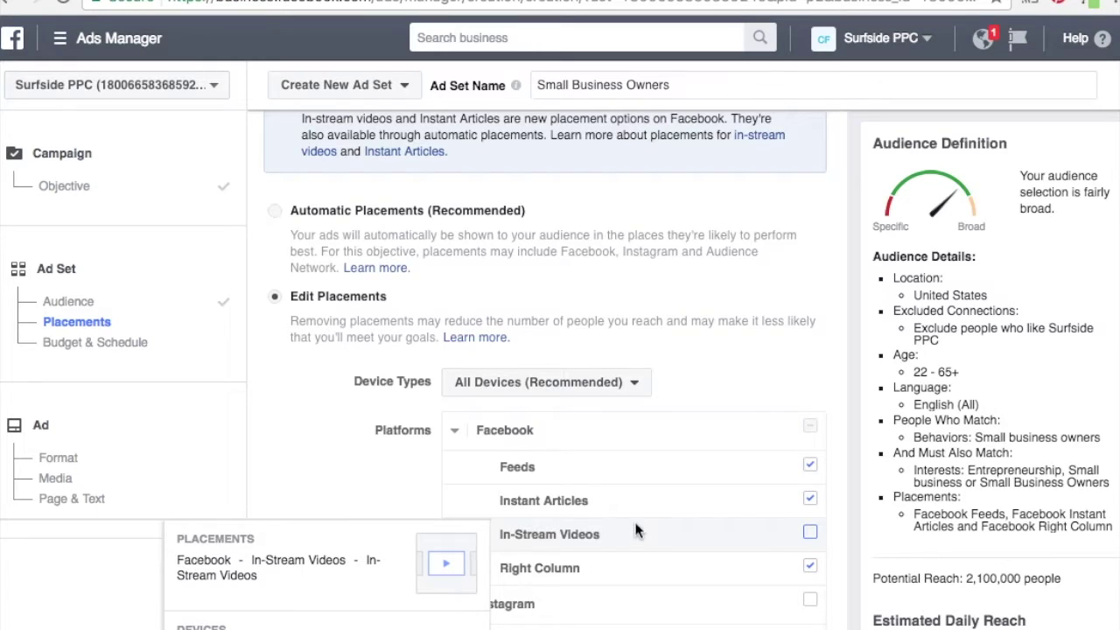
pyautogui.moveTo(620, 512)
pyautogui.click(455, 433)
# - Set the ad set's schedule to use a start and end date instead of running continuously
pyautogui.scroll(-3, 335, 517)
pyautogui.scroll(-3, 335, 515)
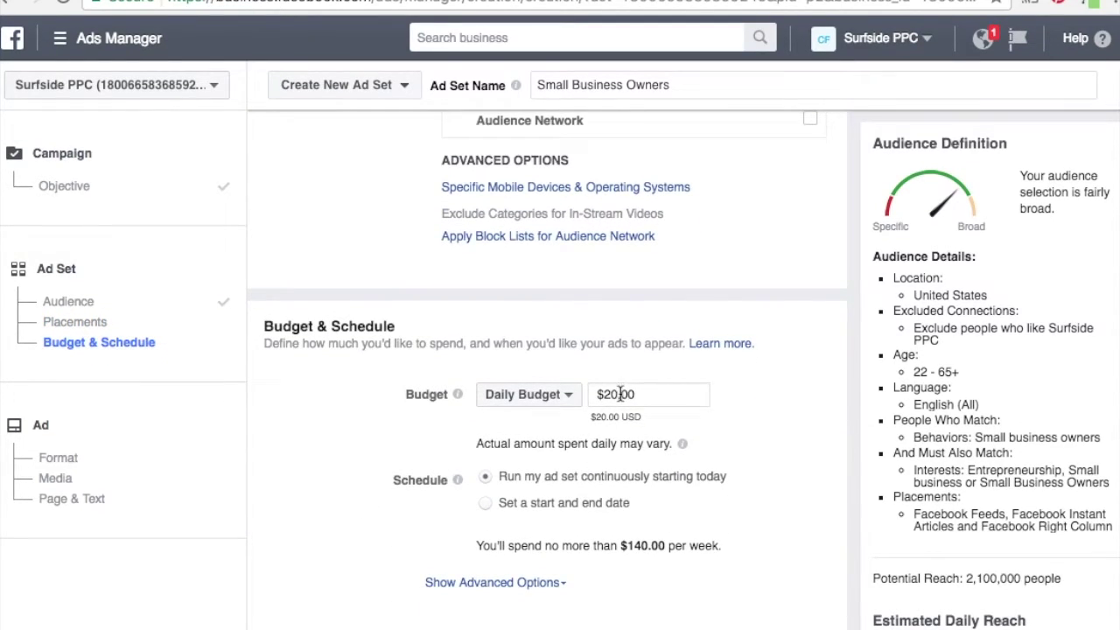
pyautogui.click(485, 506)
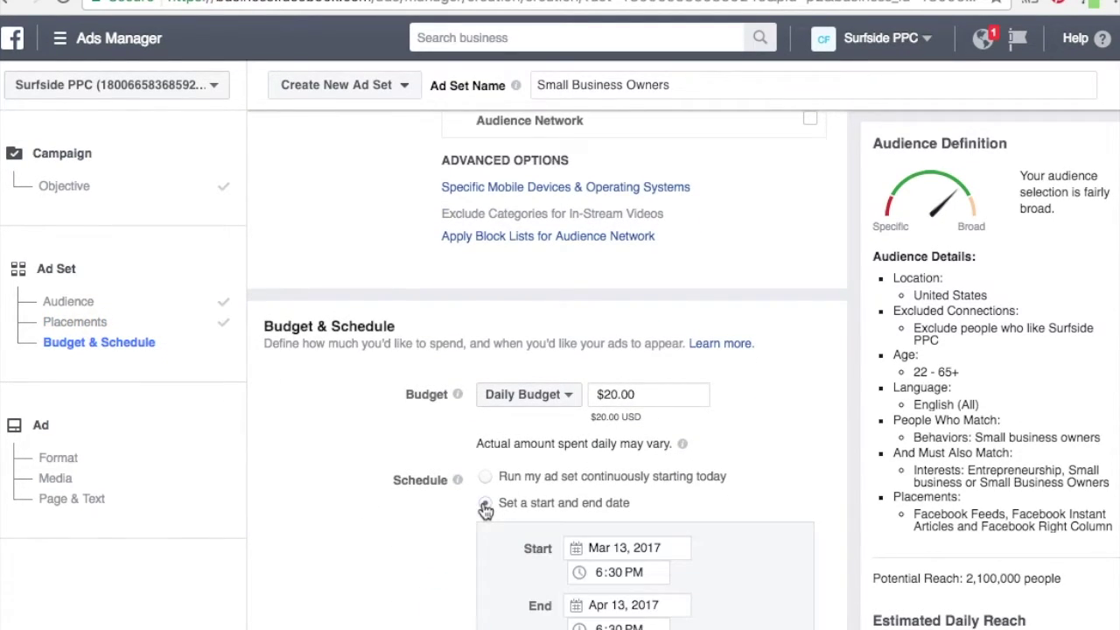
pyautogui.scroll(-3, 389, 495)
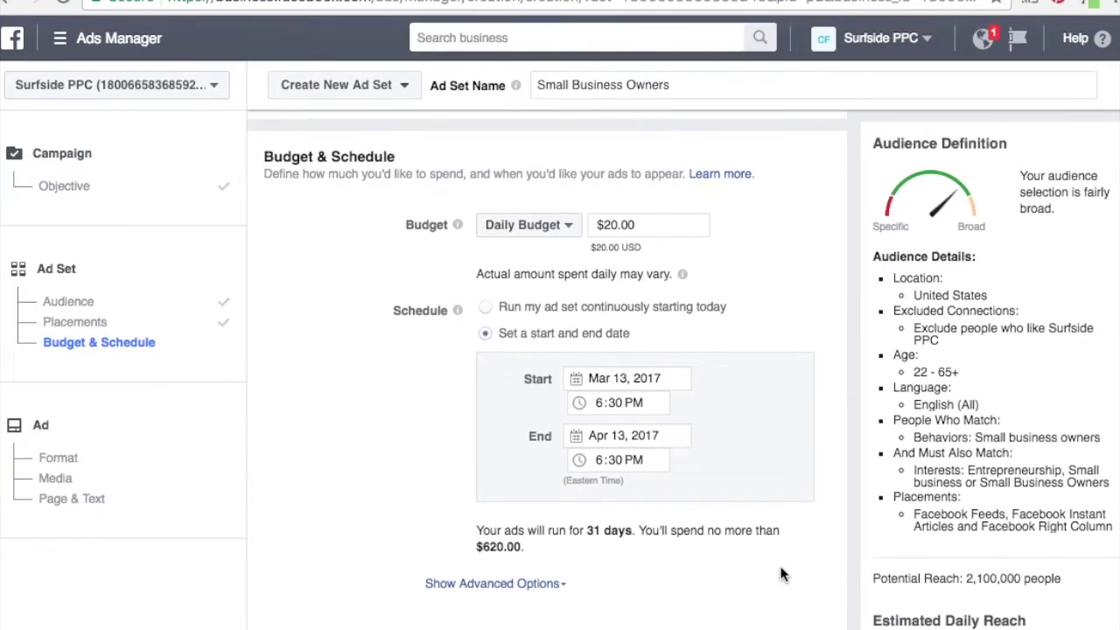
# - Set the daily budget to $25.00 and continue to the ad setup
pyautogui.click(657, 226)
pyautogui.write('25.00')
pyautogui.click(843, 377)
pyautogui.moveTo(484, 550); pyautogui.dragTo(520, 551)
pyautogui.click(680, 560)
pyautogui.click(787, 623)
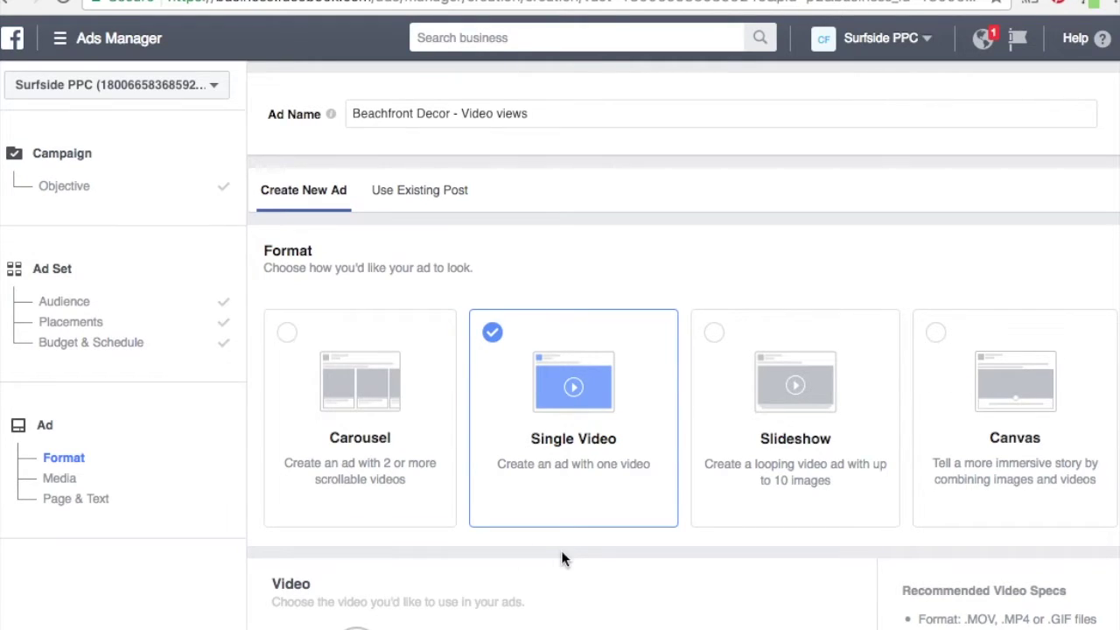
# - Select the video "Pinterest Ads Traffic Campaign Tutorial Updated 2017.mp4" from the library for the Single Video ad
pyautogui.scroll(-1, 767, 587)
pyautogui.scroll(1, 767, 588)
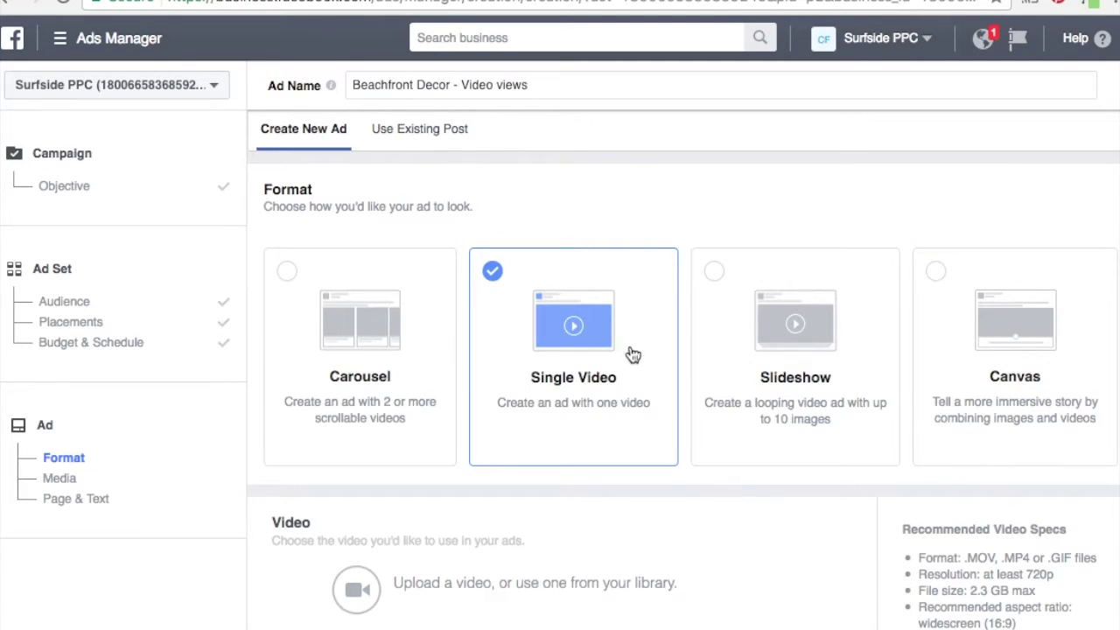
pyautogui.scroll(-4, 775, 528)
pyautogui.scroll(1, 776, 527)
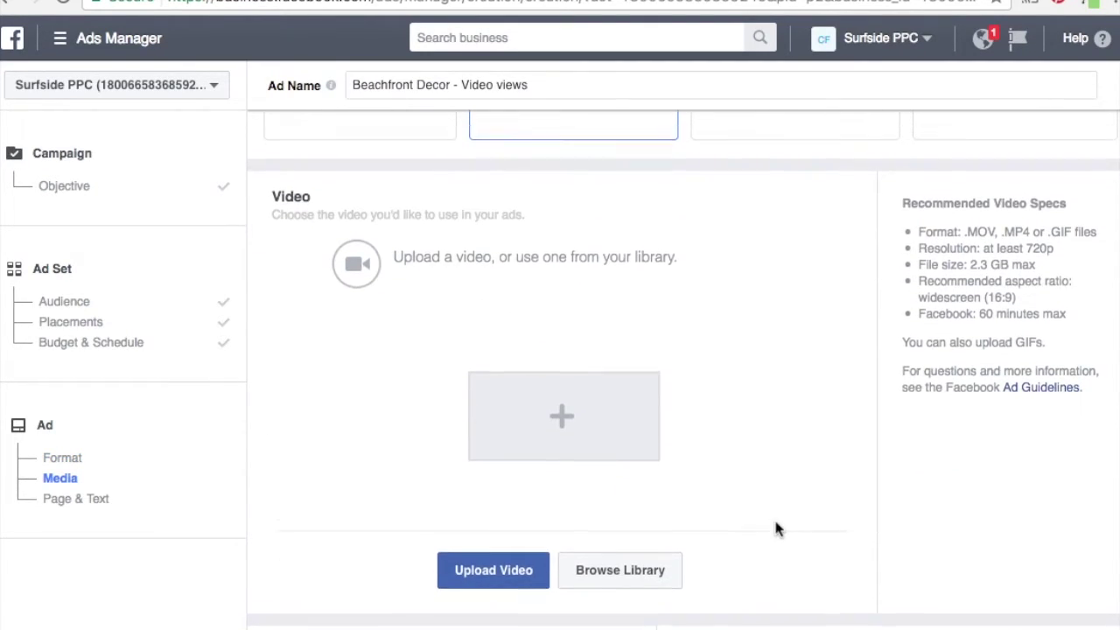
pyautogui.click(643, 574)
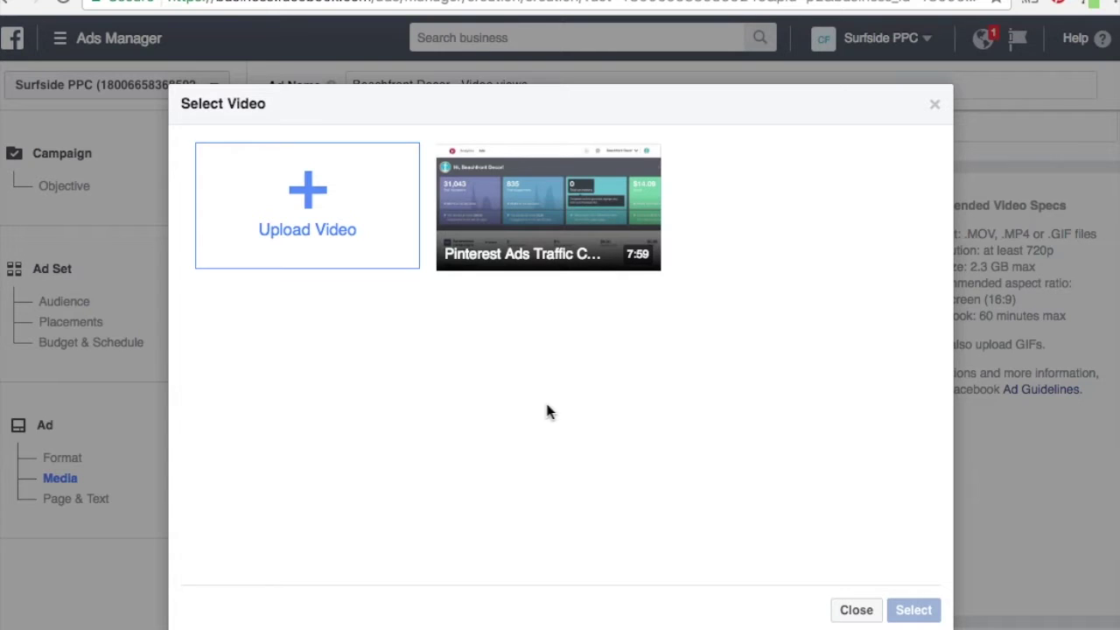
pyautogui.click(515, 238)
pyautogui.click(914, 610)
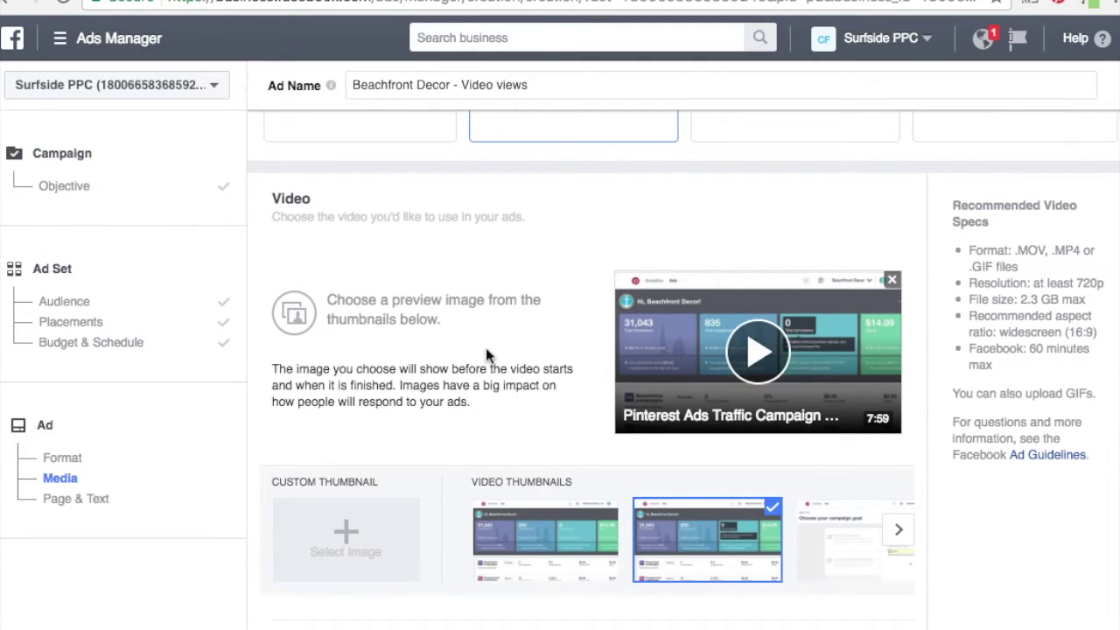
# - Review the video preview, thumbnails and caption options, and dismiss the "Get People to Watch Your Video Longer" tip
pyautogui.scroll(-3, 486, 347)
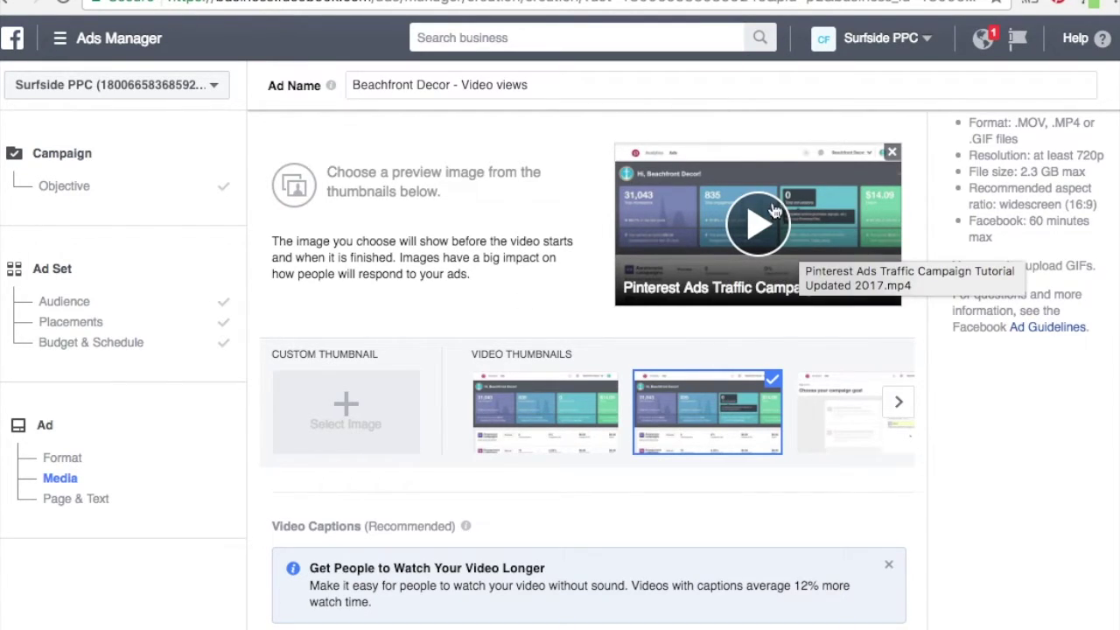
pyautogui.scroll(4, 492, 274)
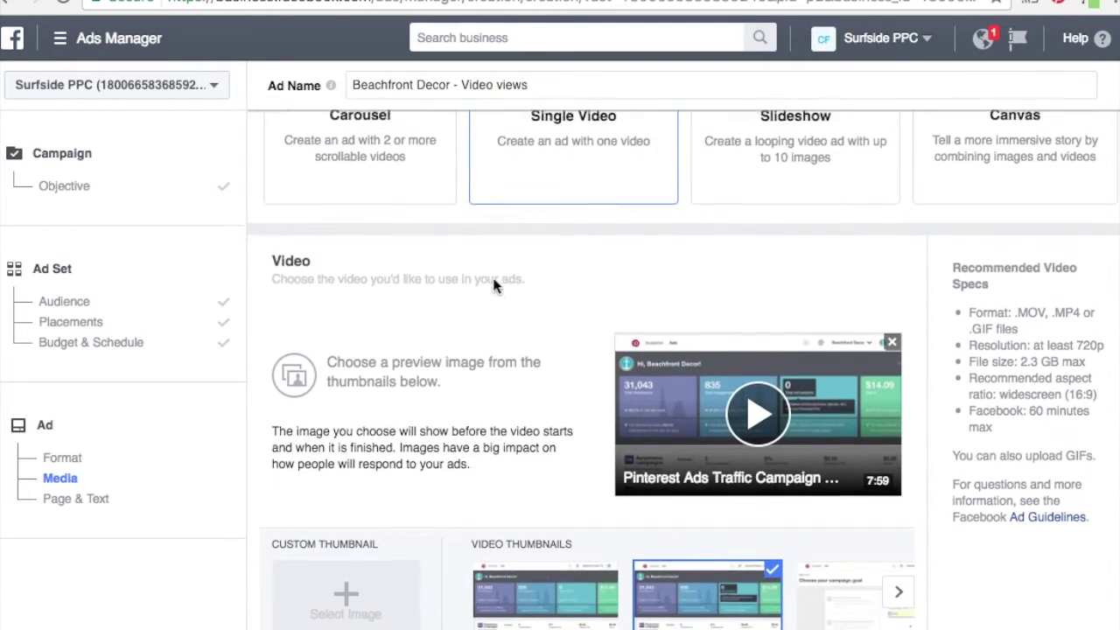
pyautogui.scroll(-5, 493, 285)
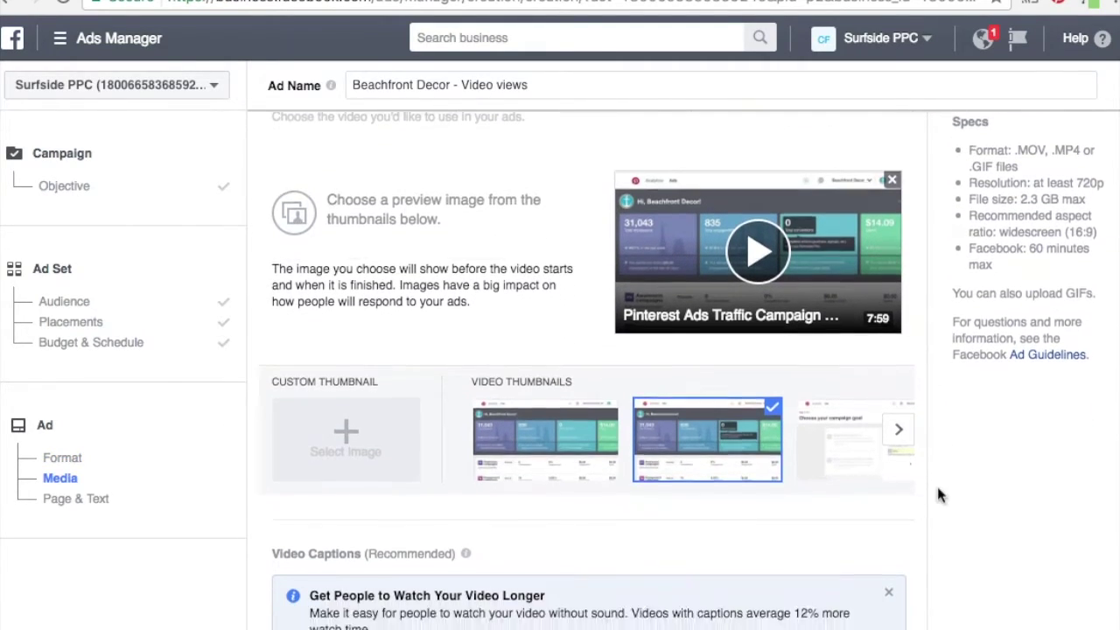
pyautogui.scroll(-1, 938, 494)
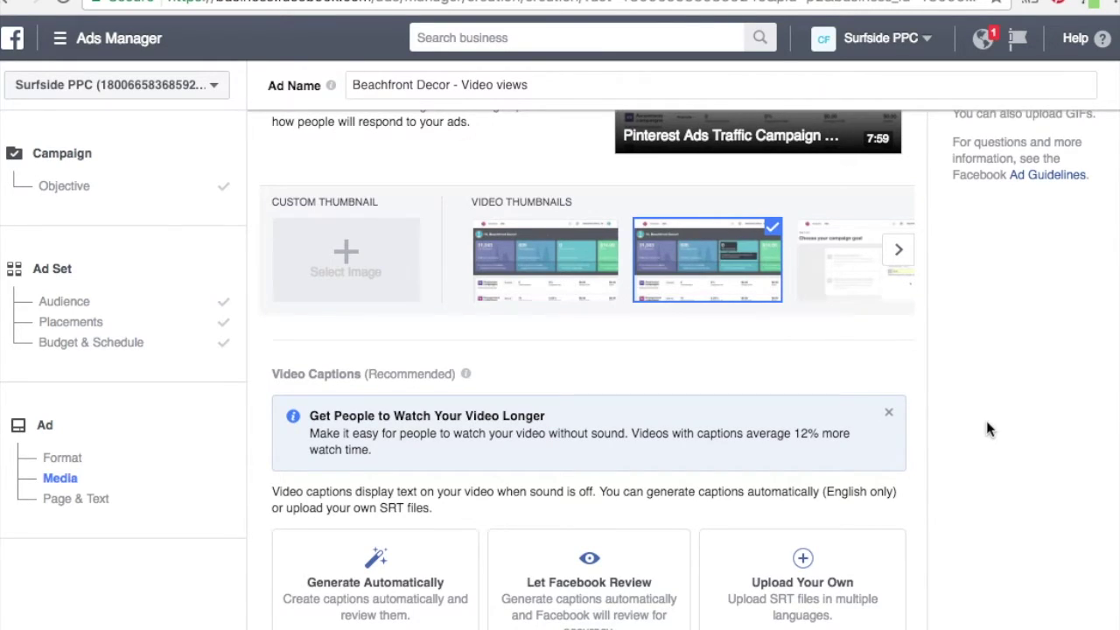
pyautogui.scroll(-2, 985, 418)
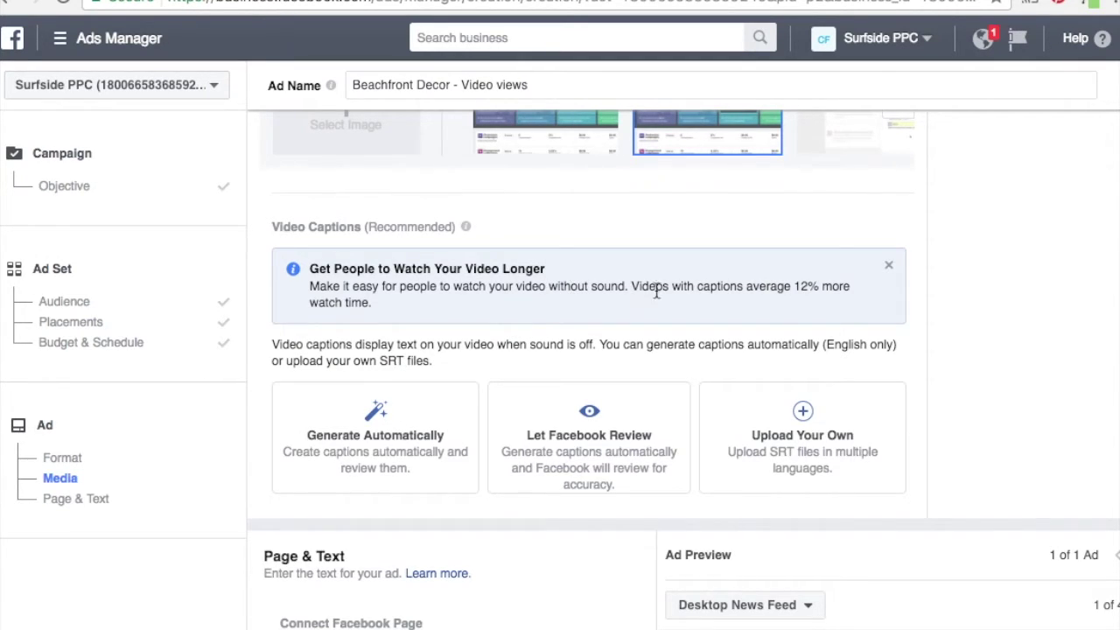
pyautogui.click(890, 272)
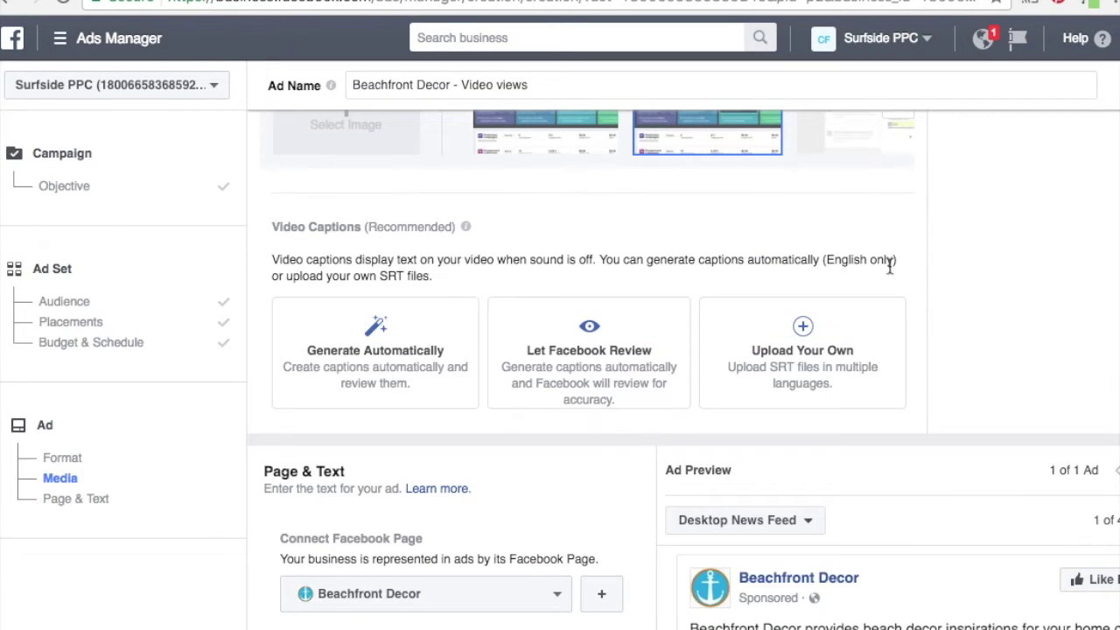
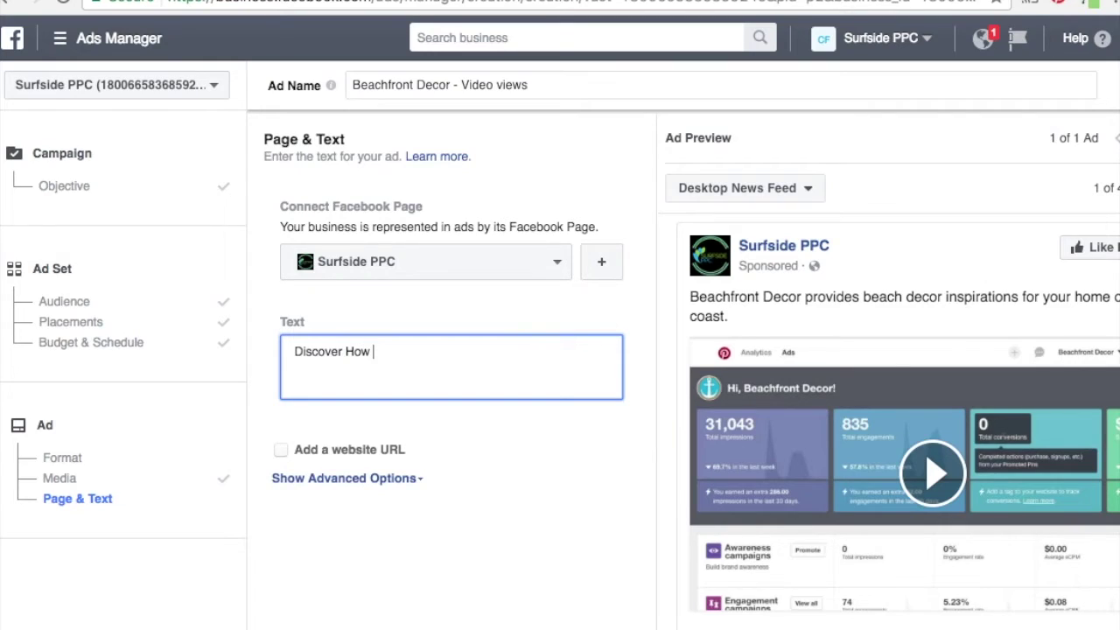
# - Complete the ad text to read "Discover How To Set-Up Pinterest Advertising and Contact Us Today For Help!"
pyautogui.write('Set-Up Pinterest Advertising and ')
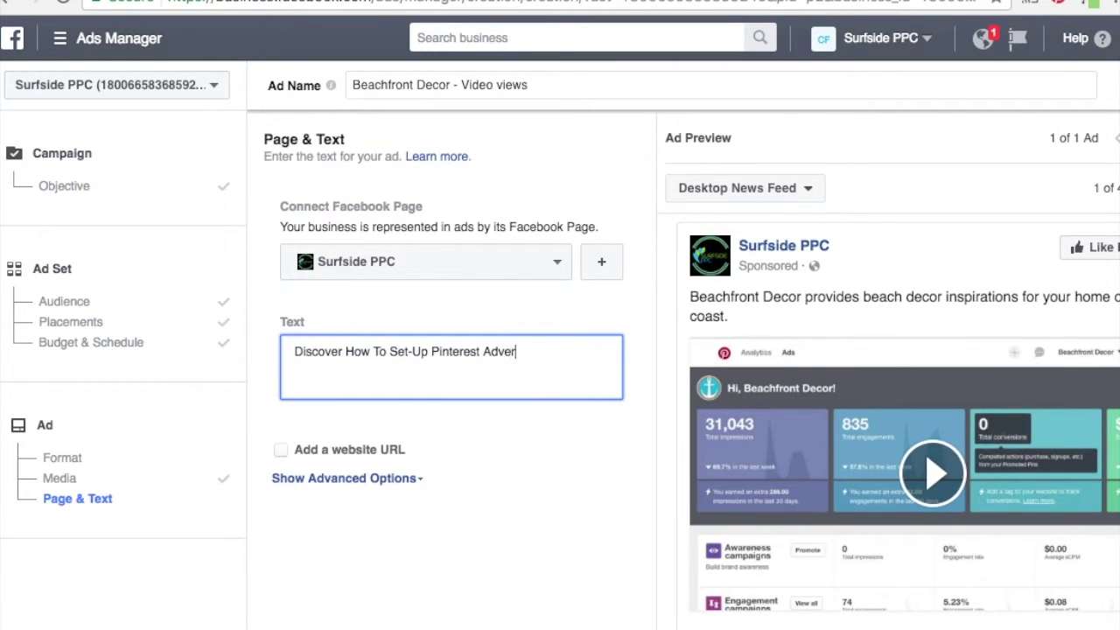
pyautogui.write('Cont')
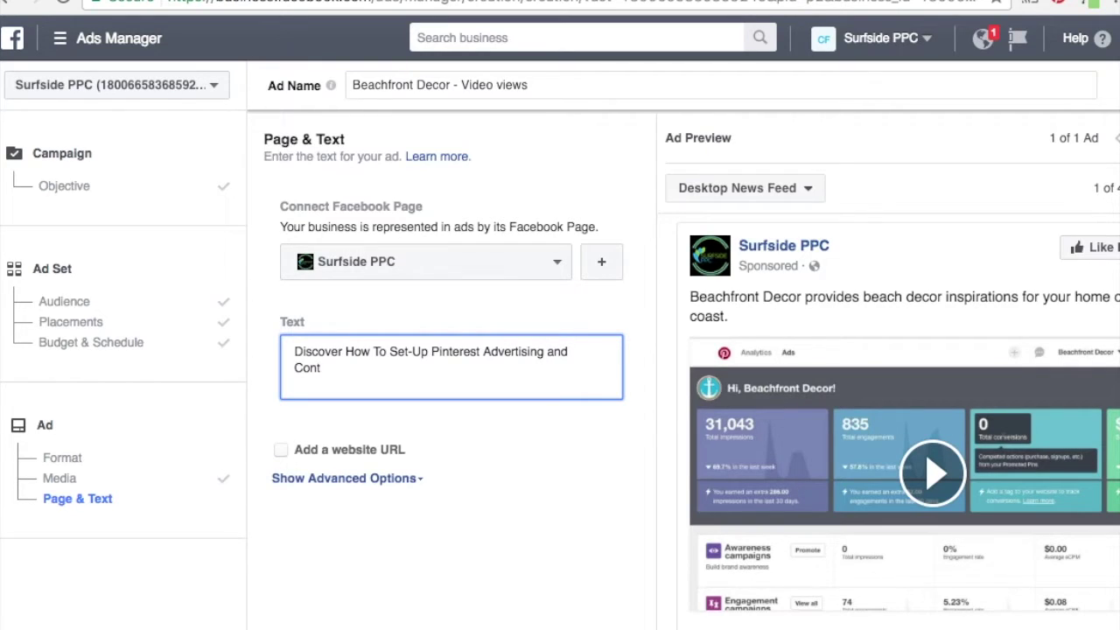
pyautogui.write('act Us Today For Help!')
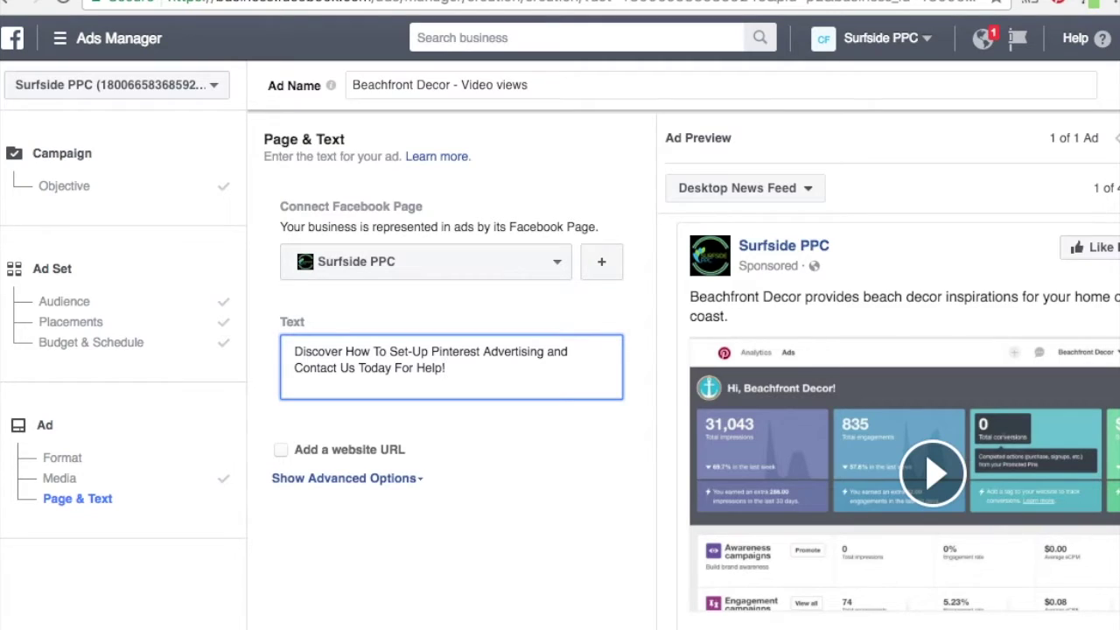
pyautogui.click(651, 418)
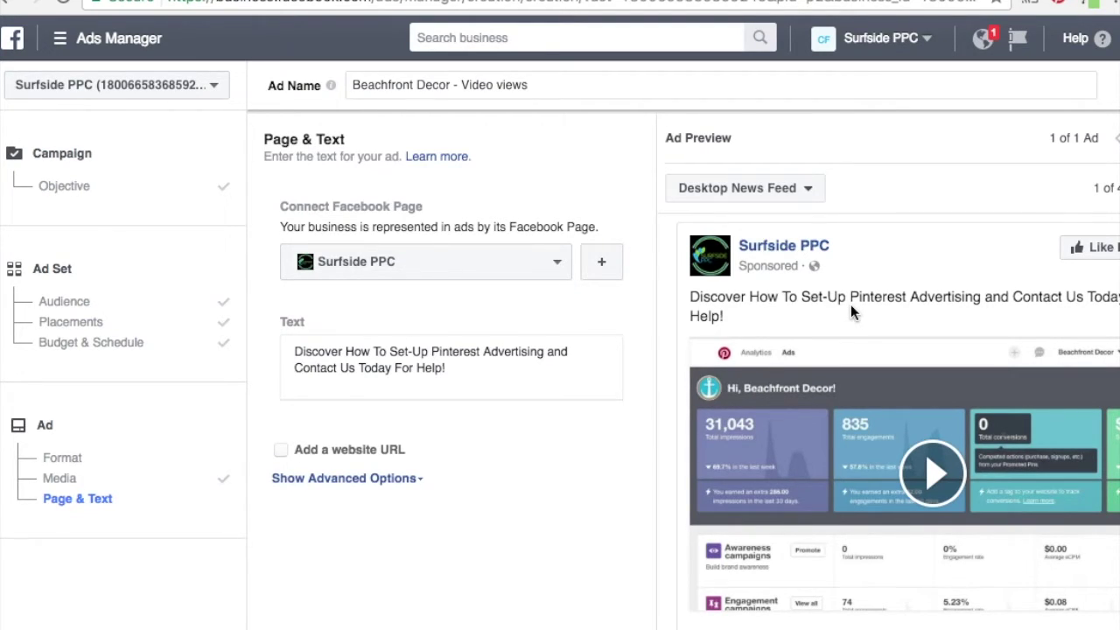
pyautogui.scroll(-1, 669, 505)
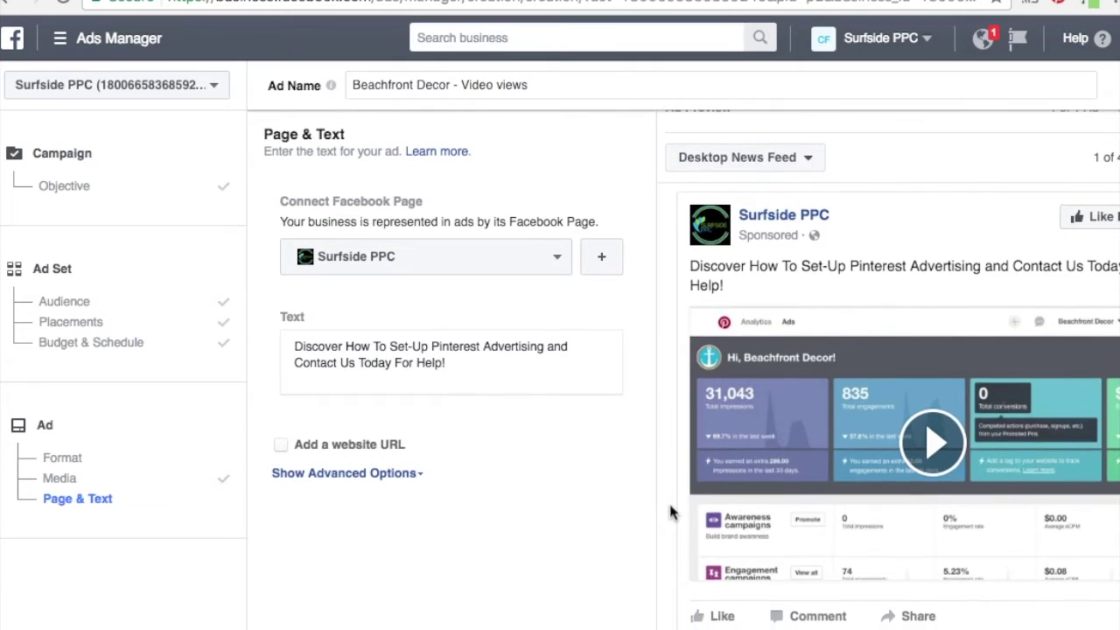
pyautogui.scroll(-1, 669, 506)
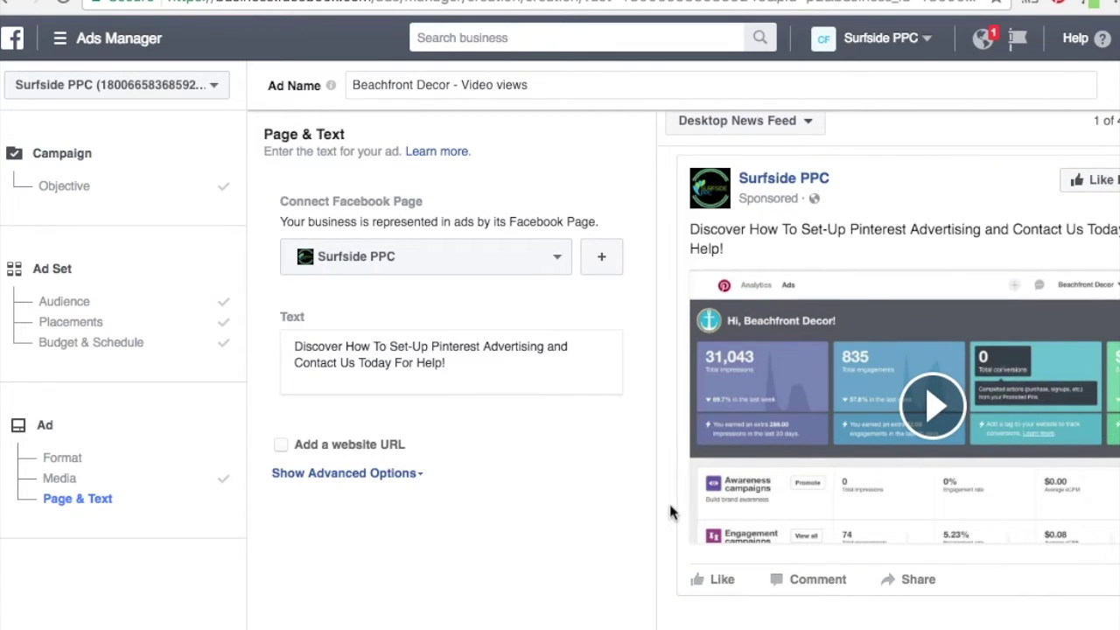
pyautogui.click(285, 446)
pyautogui.scroll(-2, 511, 449)
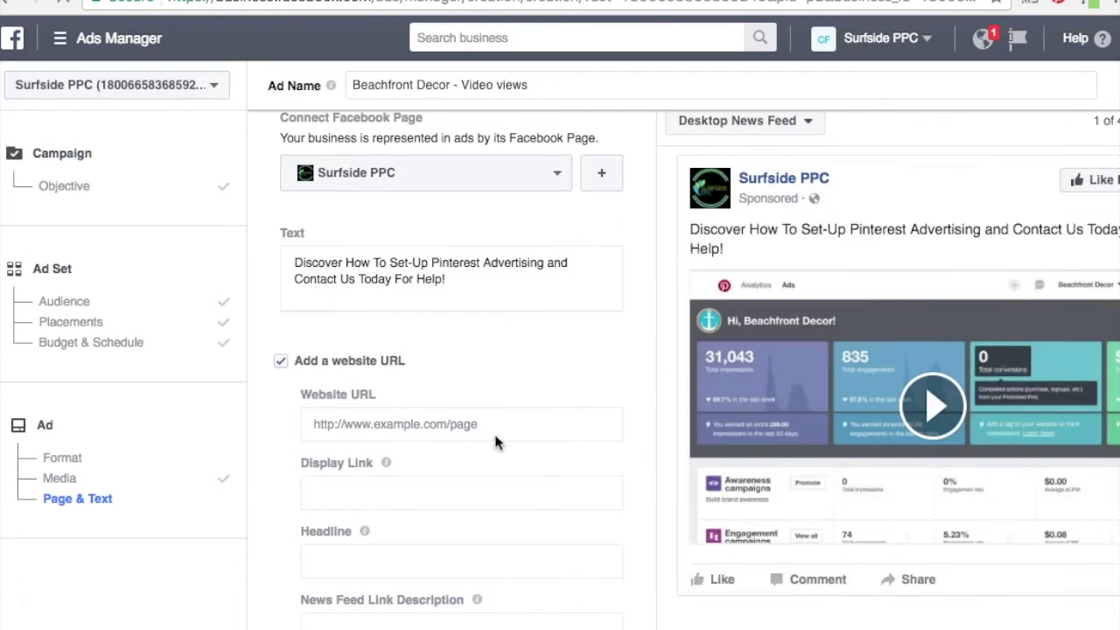
pyautogui.click(488, 427)
pyautogui.write('http://www.surfsideppc.com')
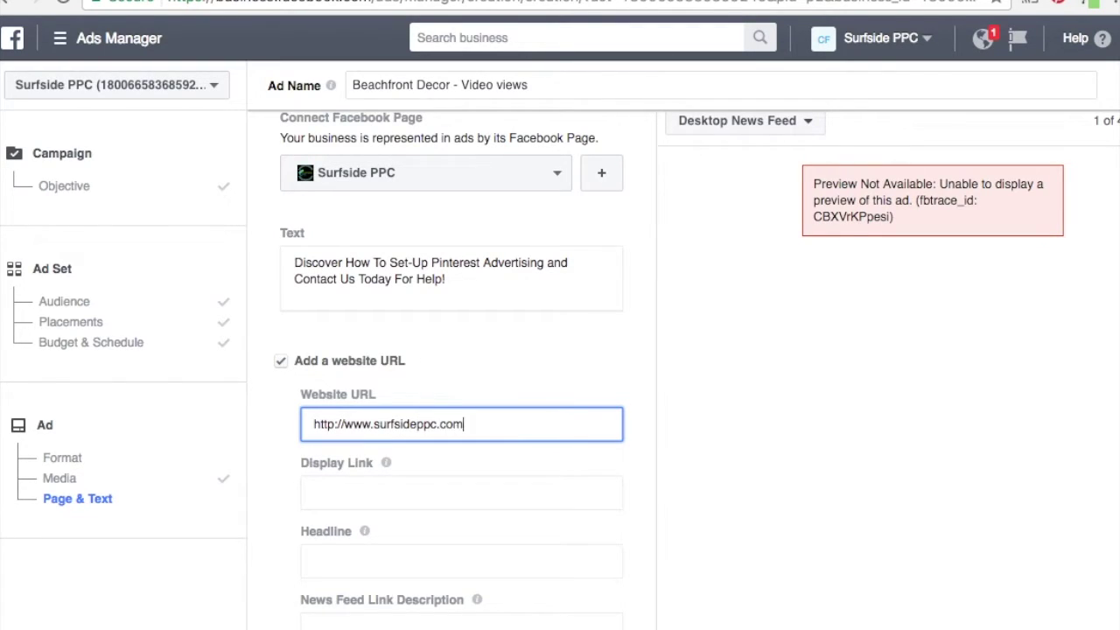
# - Extend the website URL with /contact/?utm_campaign=Facebook-Video-PinterestExample&utm_source=facebook
pyautogui.write('/contact/?utm_')
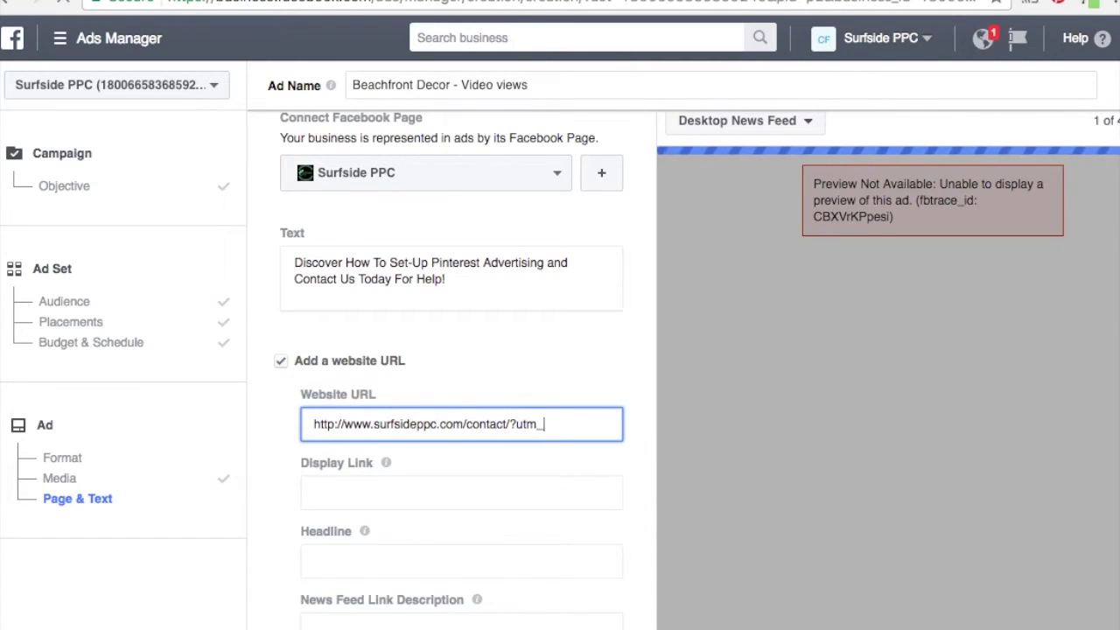
pyautogui.write('campaign=')
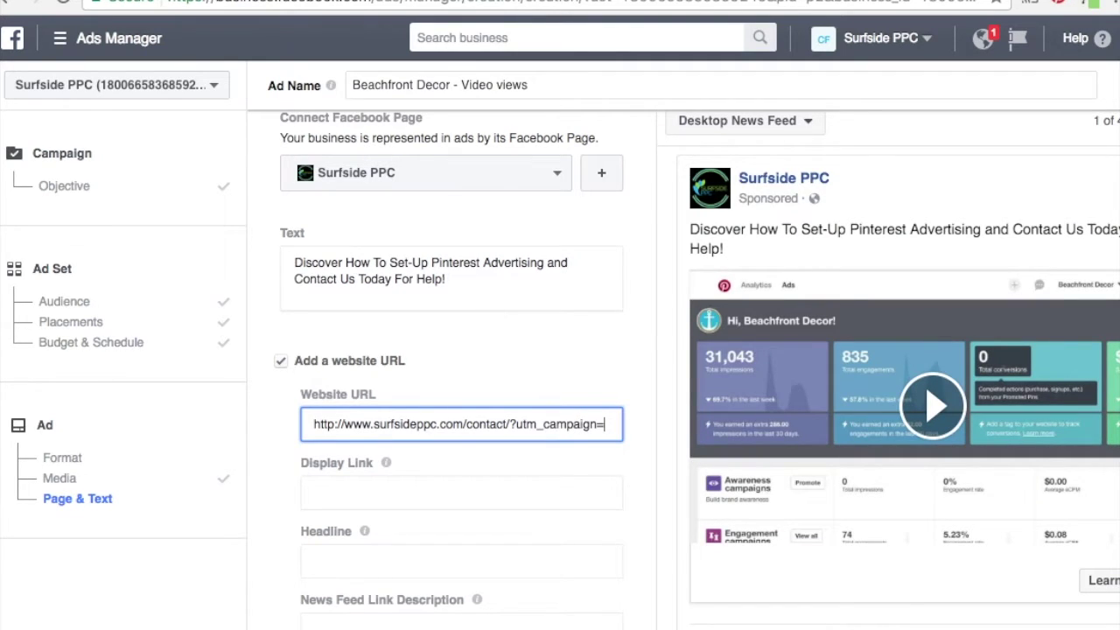
pyautogui.write('Face')
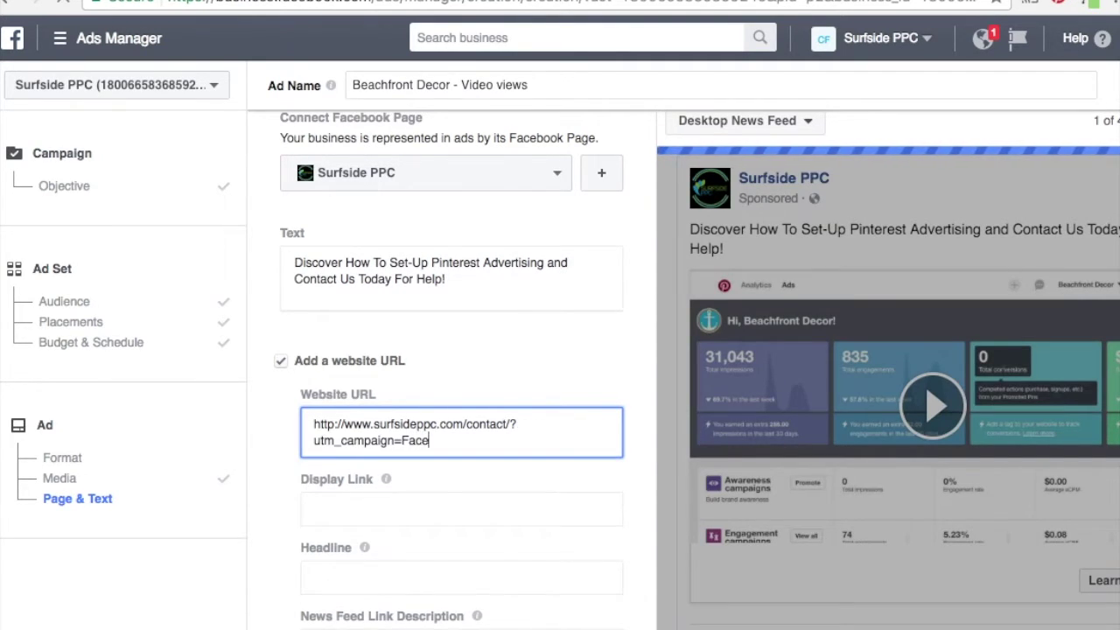
pyautogui.write('book-Video-PinterestExample&utm_sour')
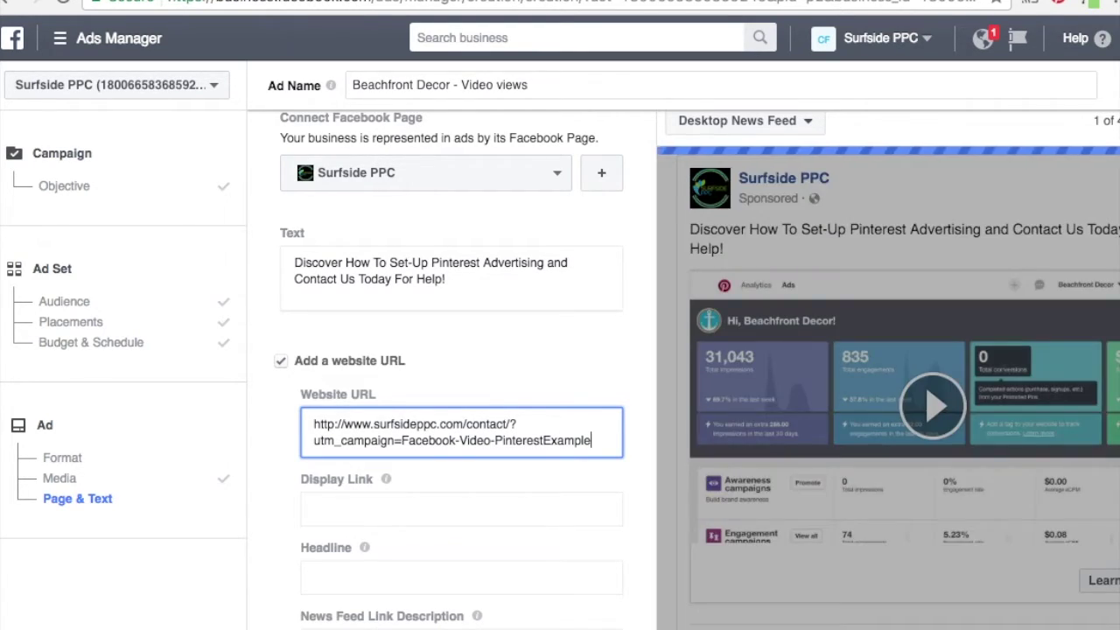
pyautogui.write('ce=facebook')
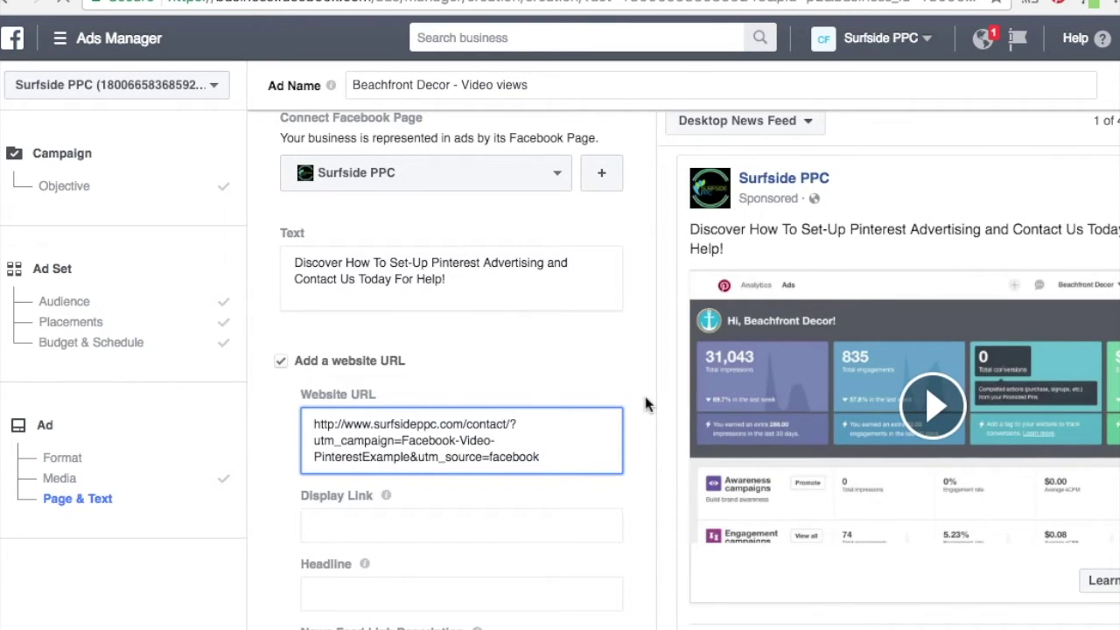
pyautogui.click(646, 404)
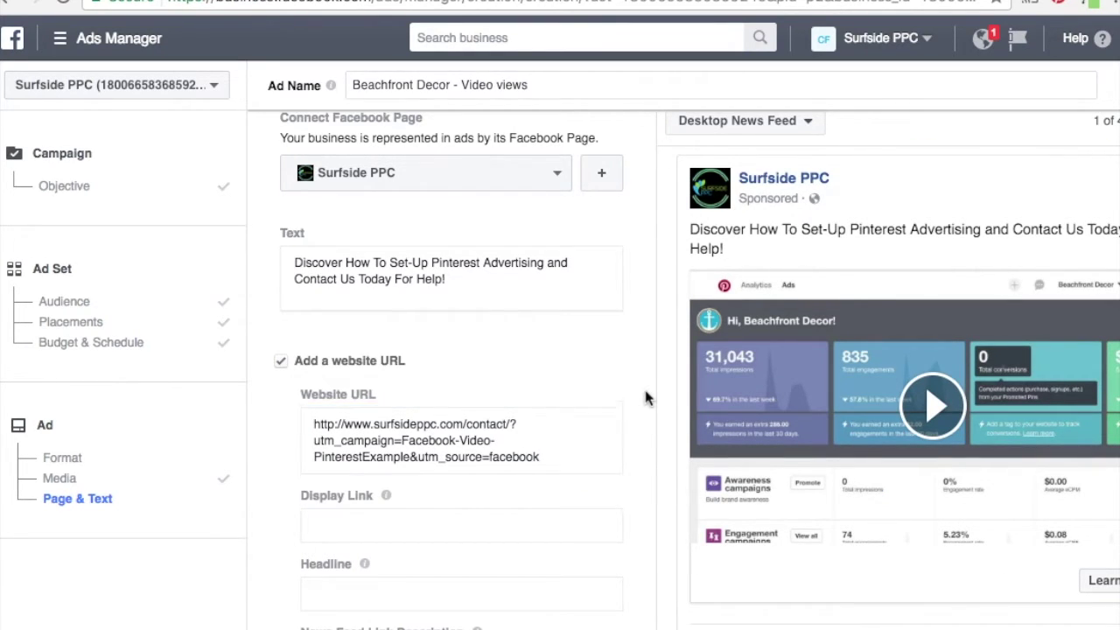
pyautogui.scroll(-3, 646, 400)
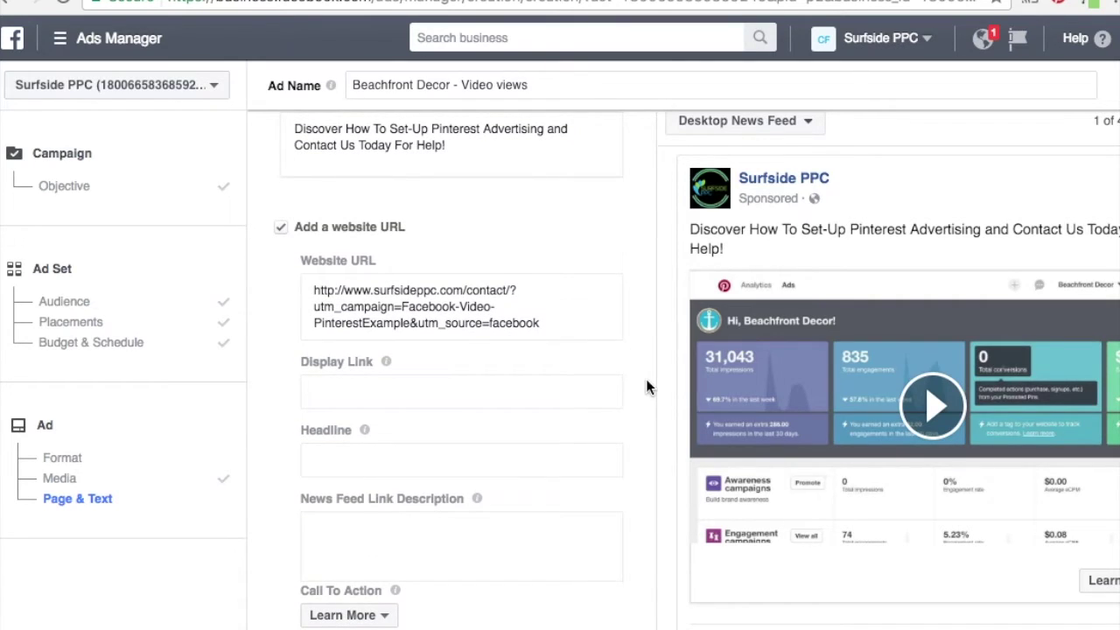
pyautogui.moveTo(463, 289); pyautogui.dragTo(346, 289)
pyautogui.hotkey('ctrl', 'c')
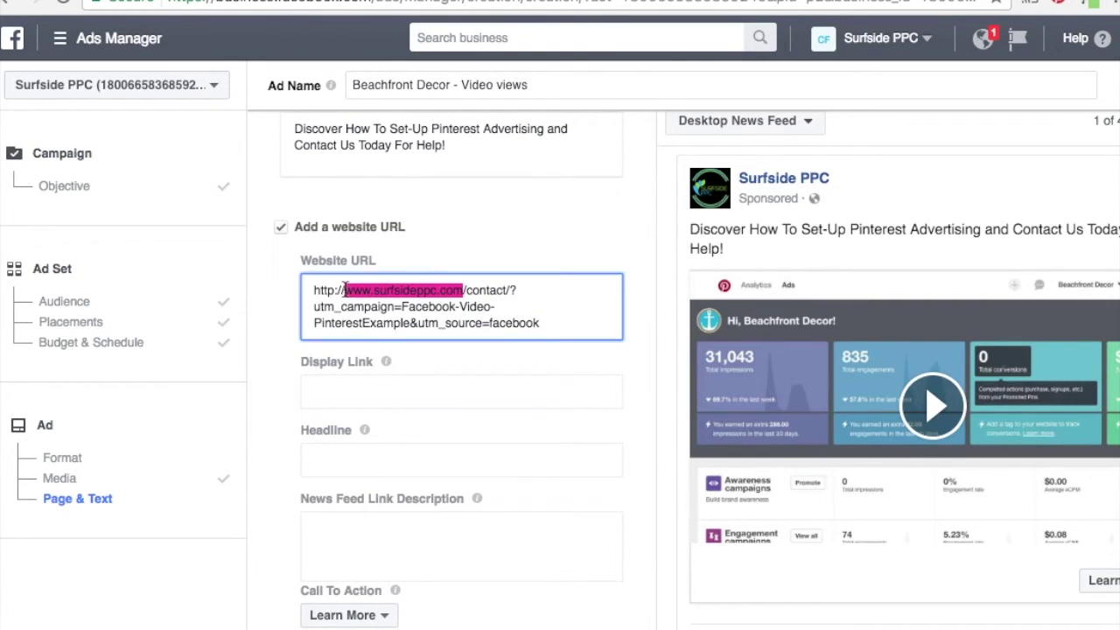
pyautogui.click(364, 392)
pyautogui.hotkey('ctrl', 'v')
# - Set the ad headline to "Contact Us For Pinterest Ads Help"
pyautogui.click(381, 468)
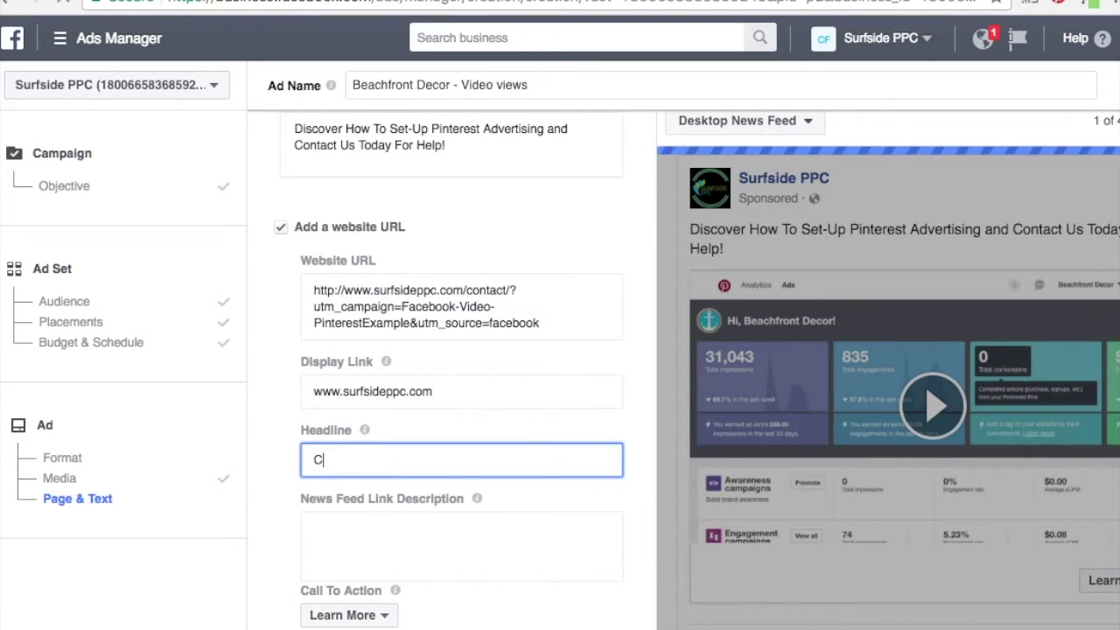
pyautogui.write('Contact Us For Pint')
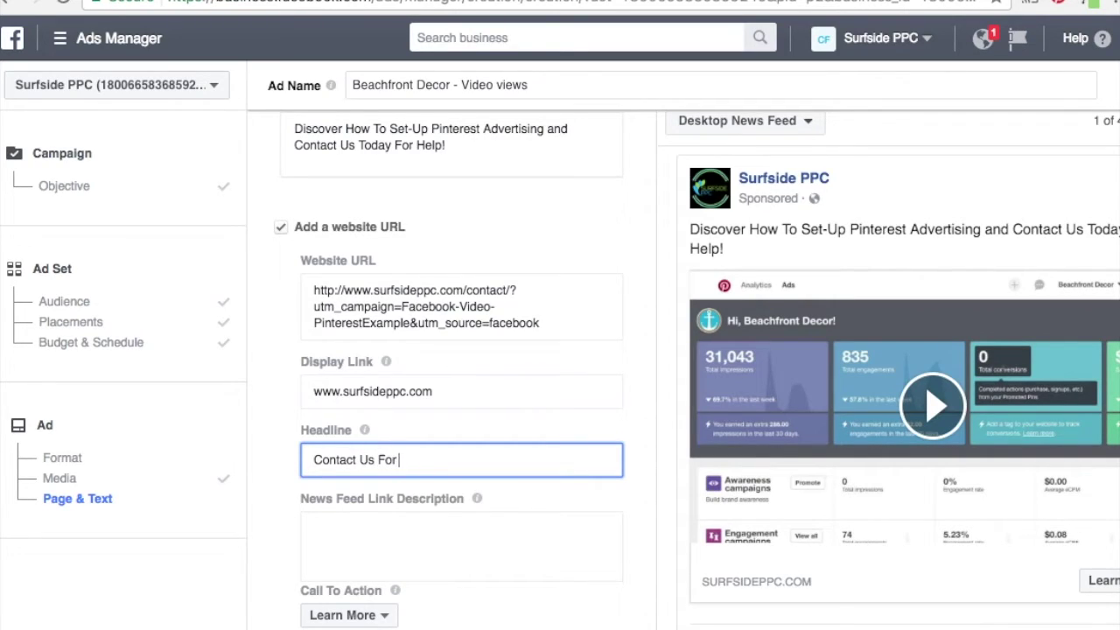
pyautogui.write('erest Ads Help')
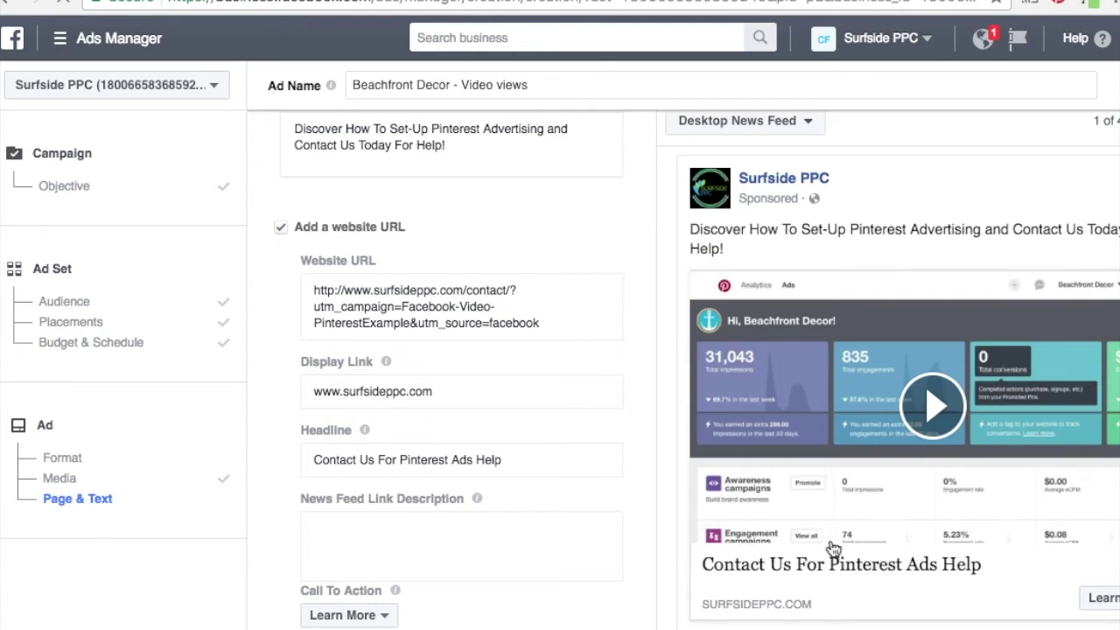
# - Set the News Feed link description to "Discover how to get started with Pinterest Advertising today and contact Surfside PPC if you need any help!"
pyautogui.click(433, 537)
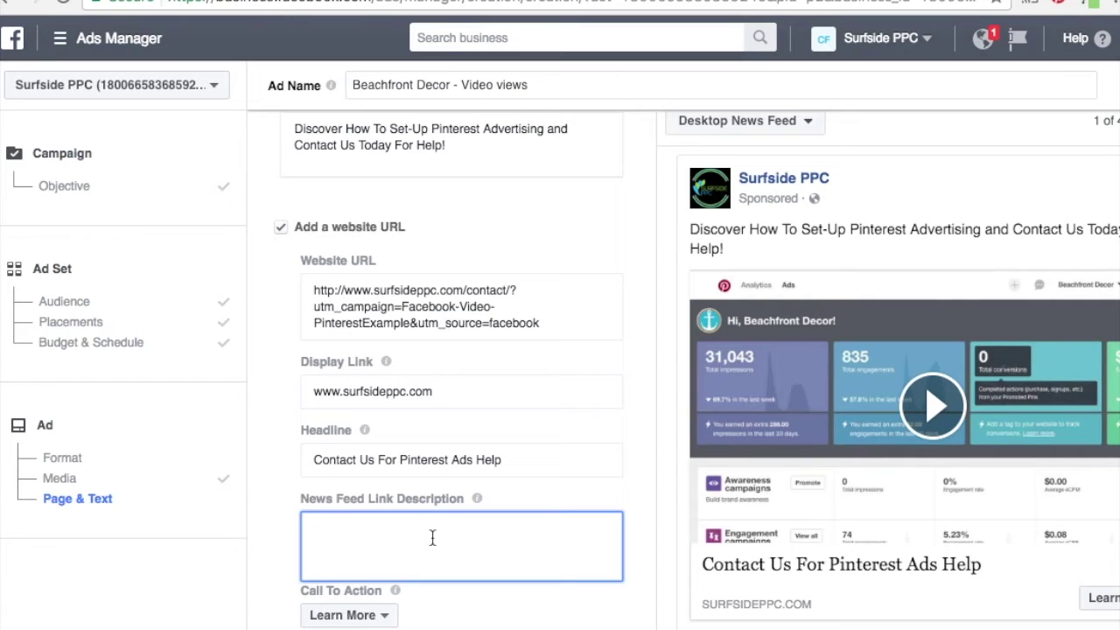
pyautogui.write('Check')
pyautogui.press('BackSpace')
pyautogui.press('BackSpace')
pyautogui.write('Discover how to')
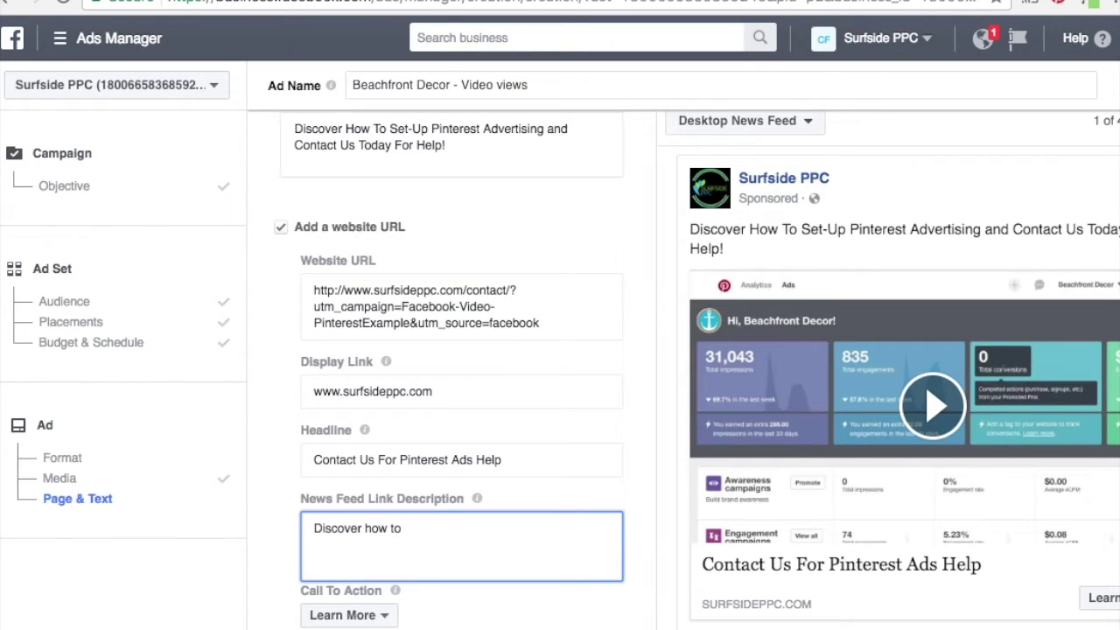
pyautogui.write(' get started with Pinterest Advertising today and contact Surfside PPC if you need any help!')
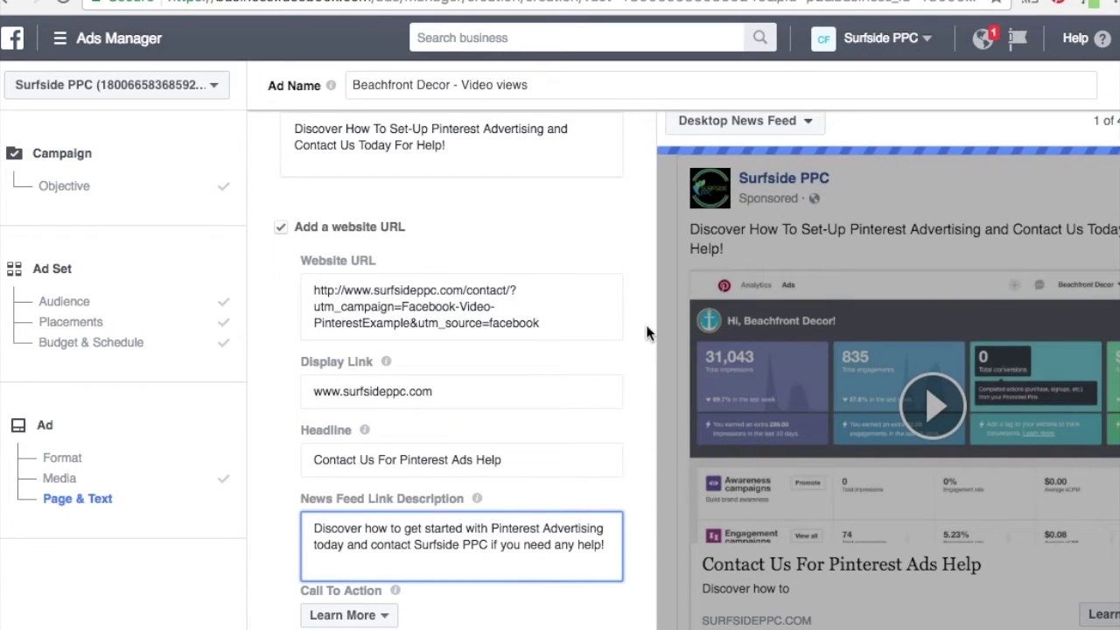
pyautogui.click(646, 325)
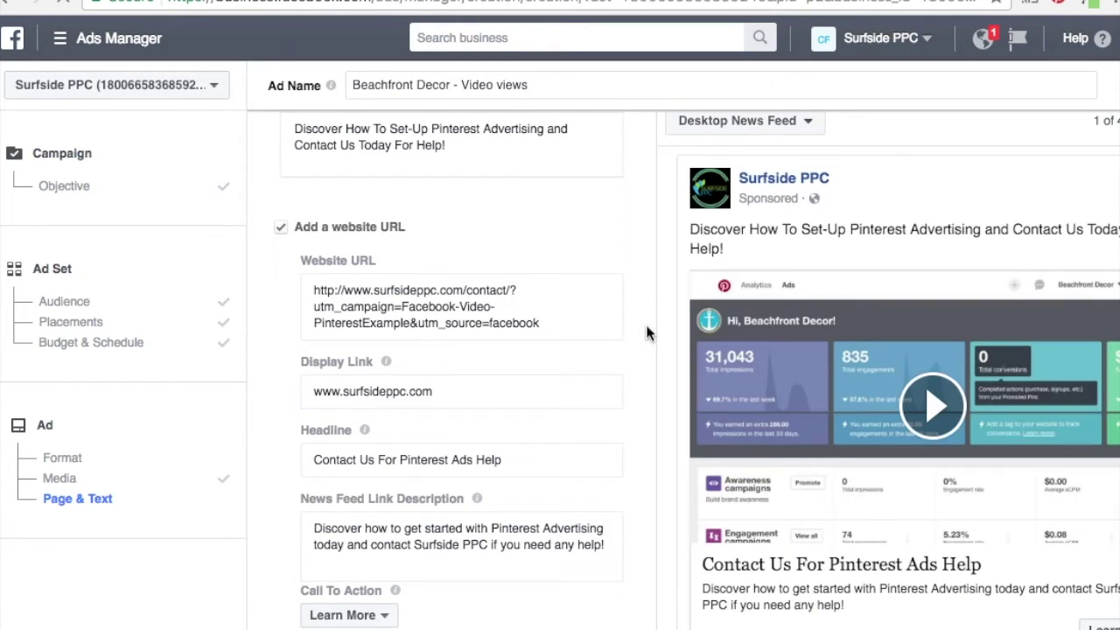
# - Review the completed ad preview and the available call-to-action choices, keeping Learn More
pyautogui.scroll(-3, 665, 424)
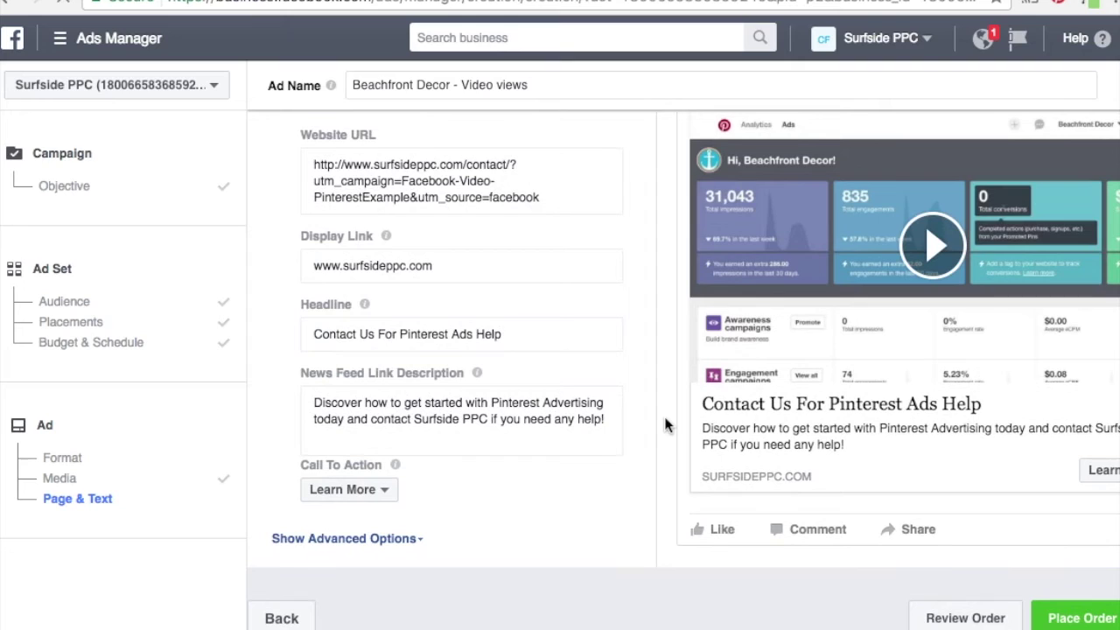
pyautogui.scroll(1, 666, 425)
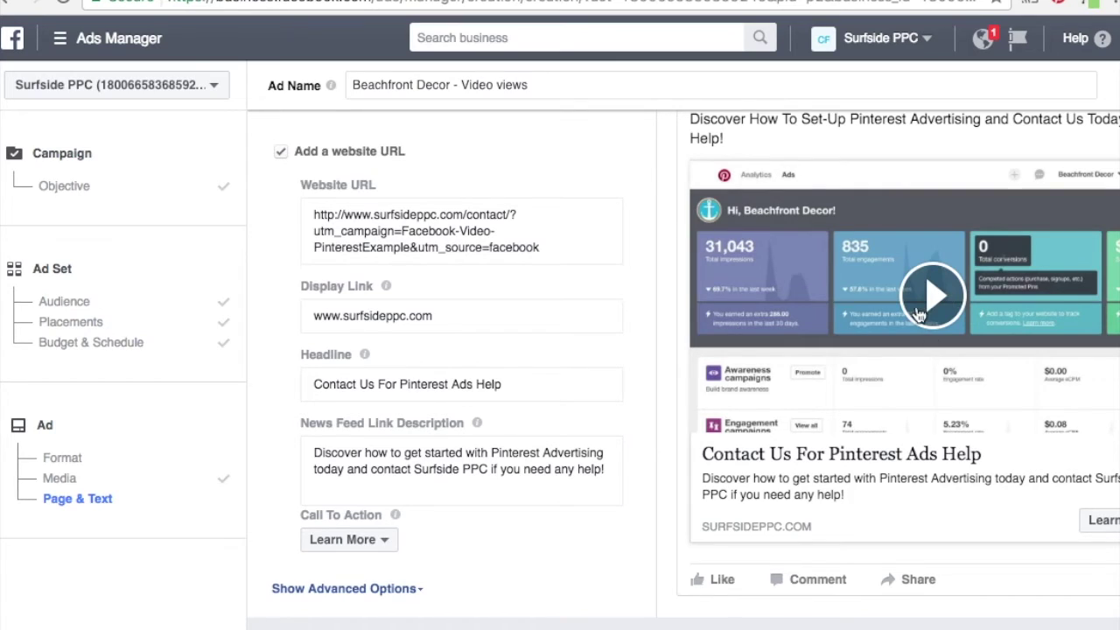
pyautogui.scroll(1, 656, 289)
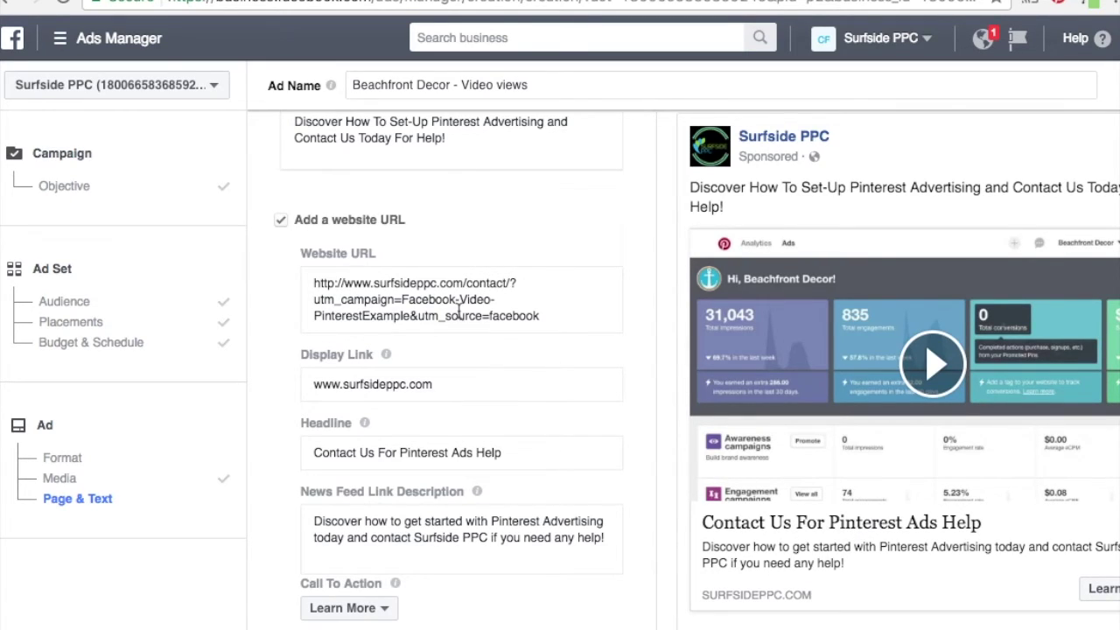
pyautogui.scroll(-2, 660, 464)
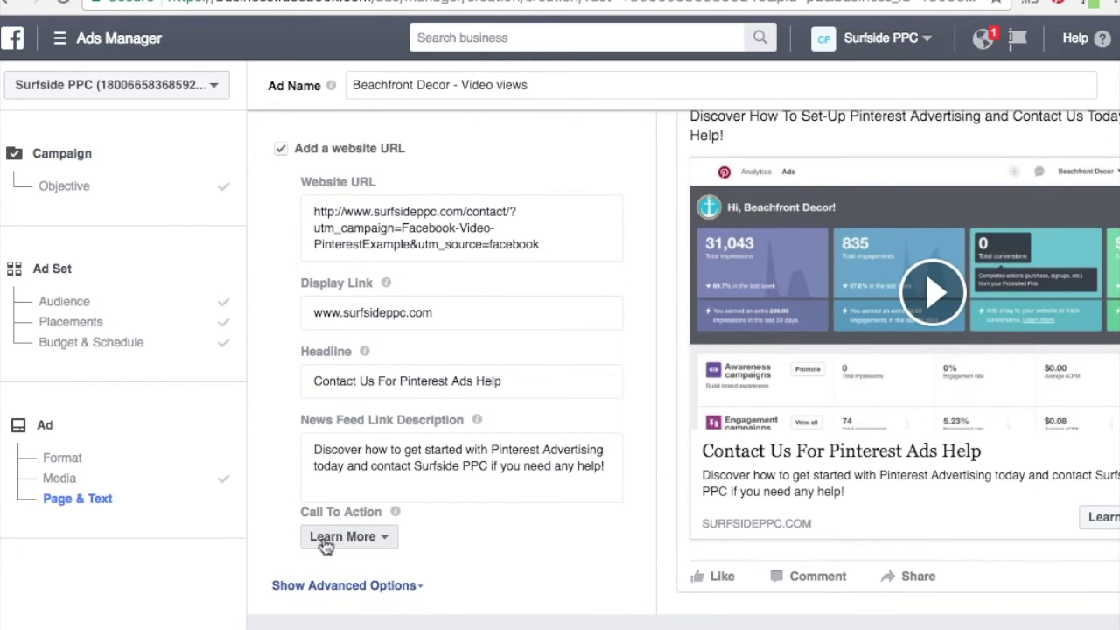
pyautogui.click(331, 544)
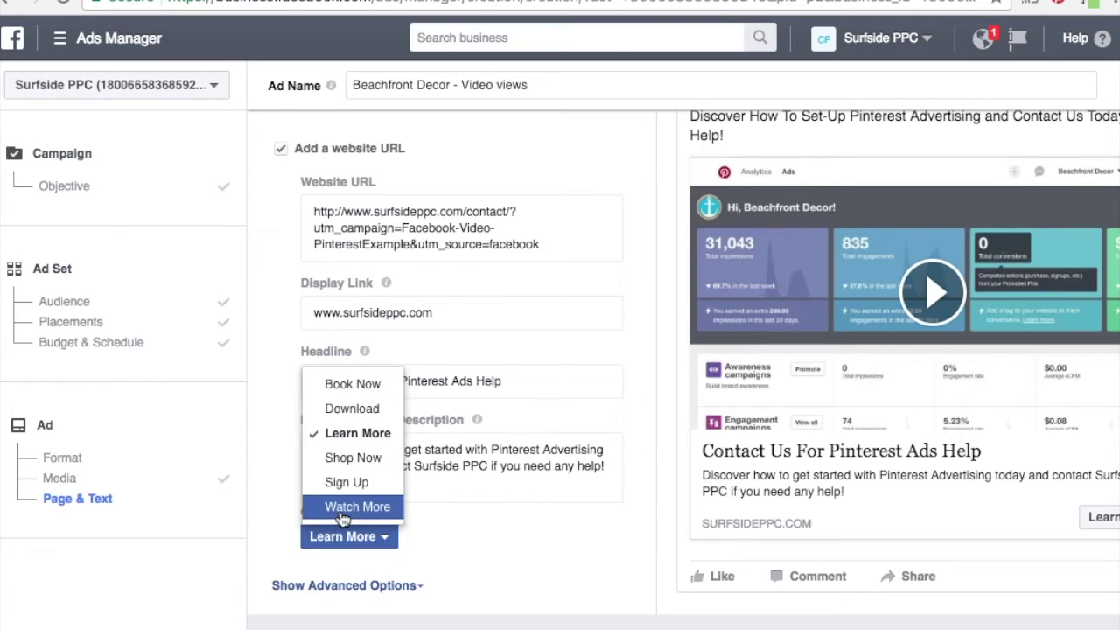
pyautogui.click(354, 433)
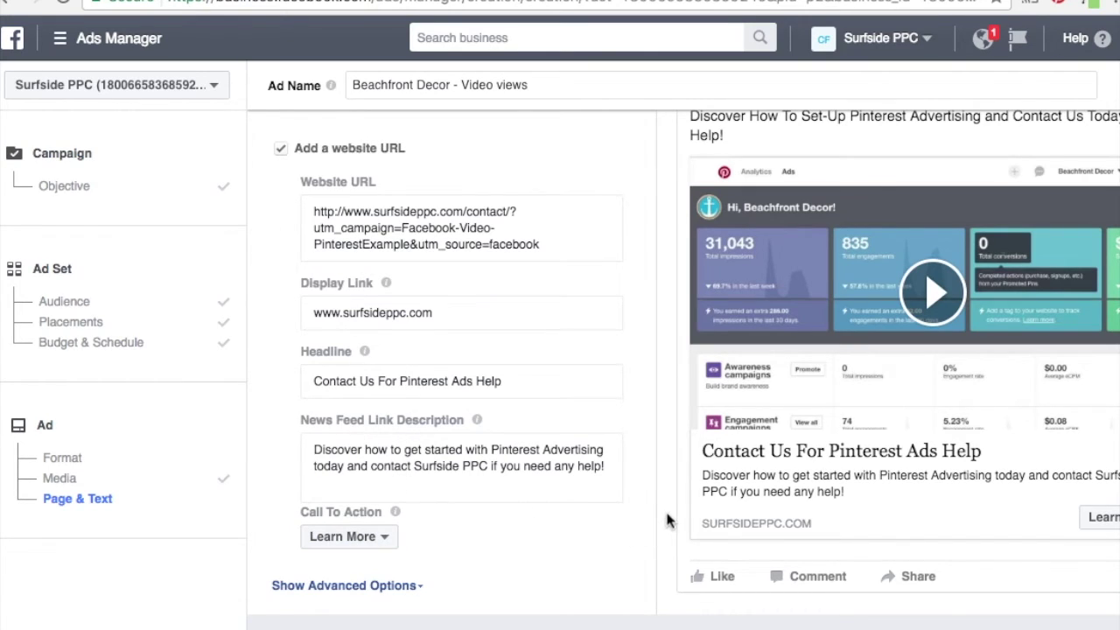
# - Check the text warning against the ad preview and place the order with the current image
pyautogui.scroll(-3, 667, 521)
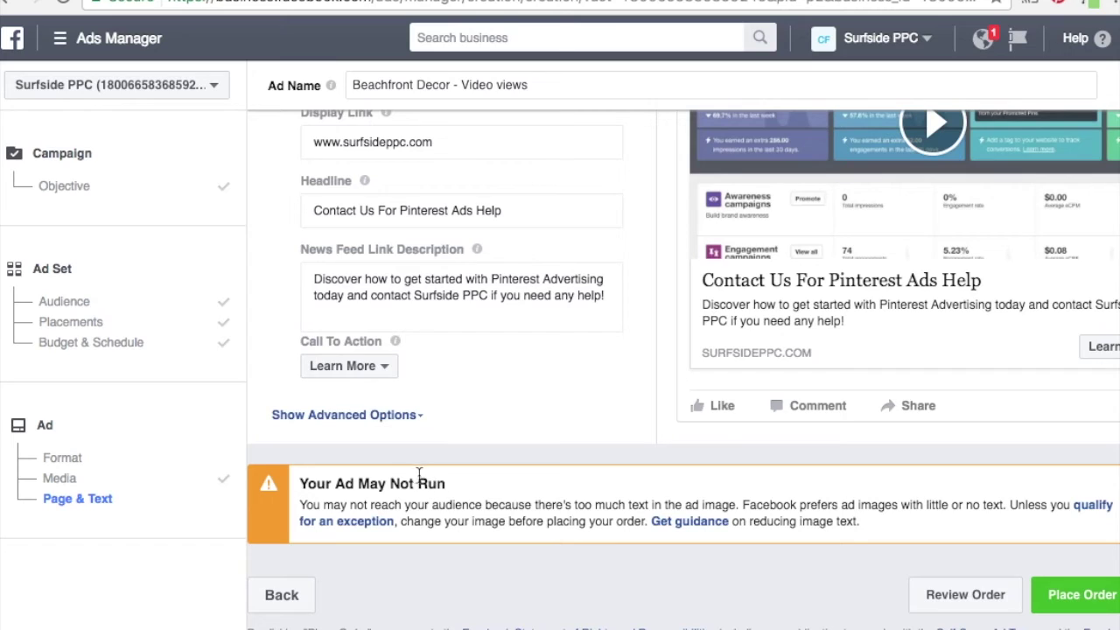
pyautogui.scroll(1, 657, 408)
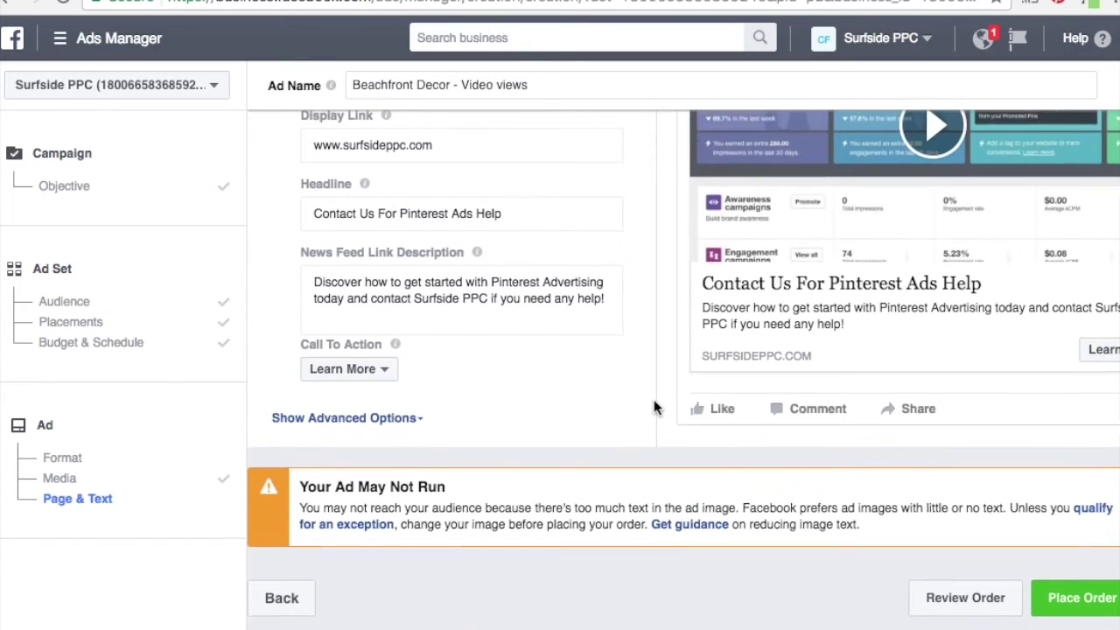
pyautogui.scroll(3, 656, 408)
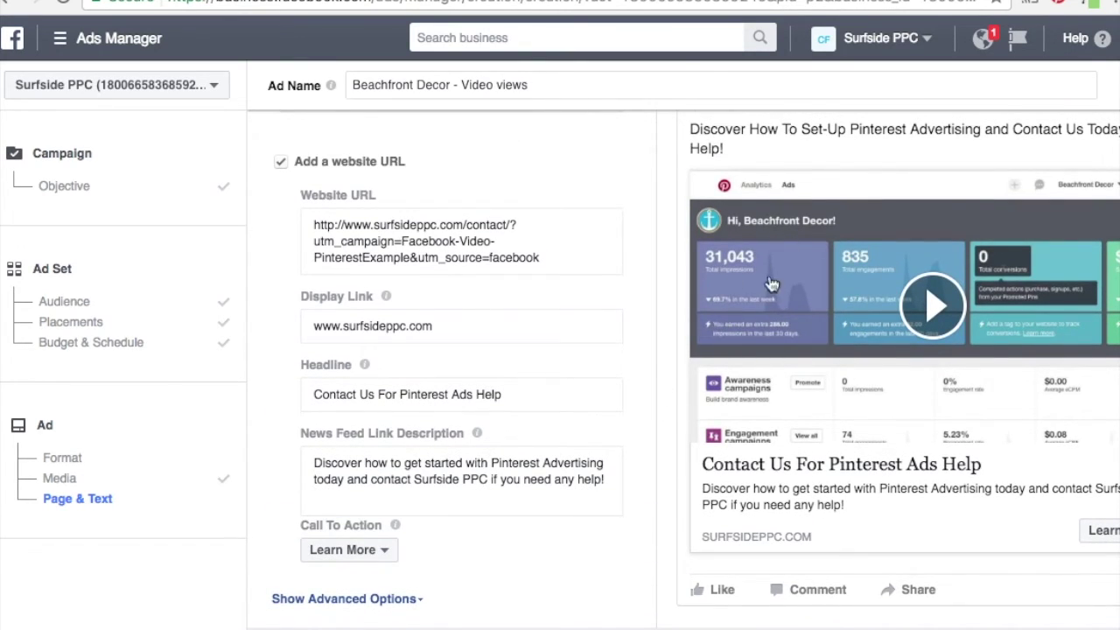
pyautogui.scroll(-4, 637, 356)
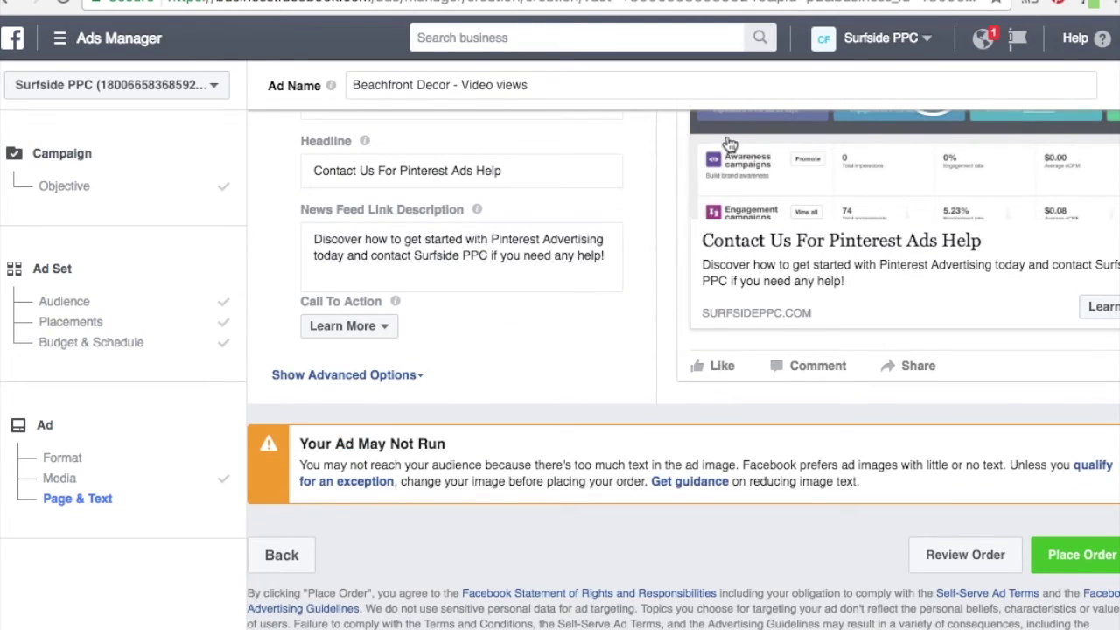
pyautogui.click(1068, 551)
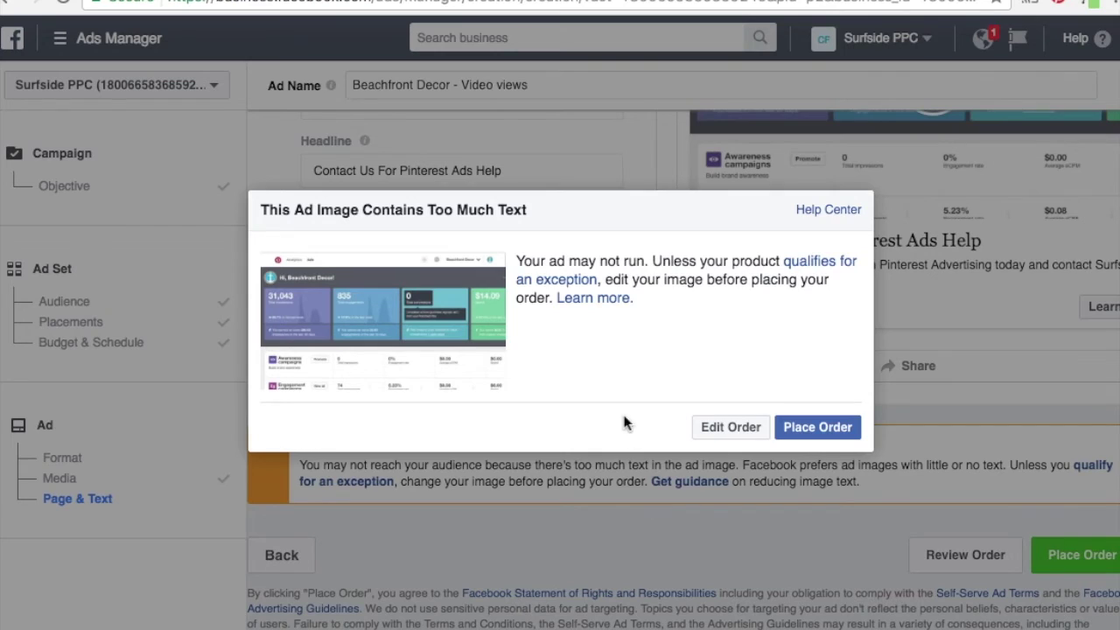
pyautogui.click(820, 427)
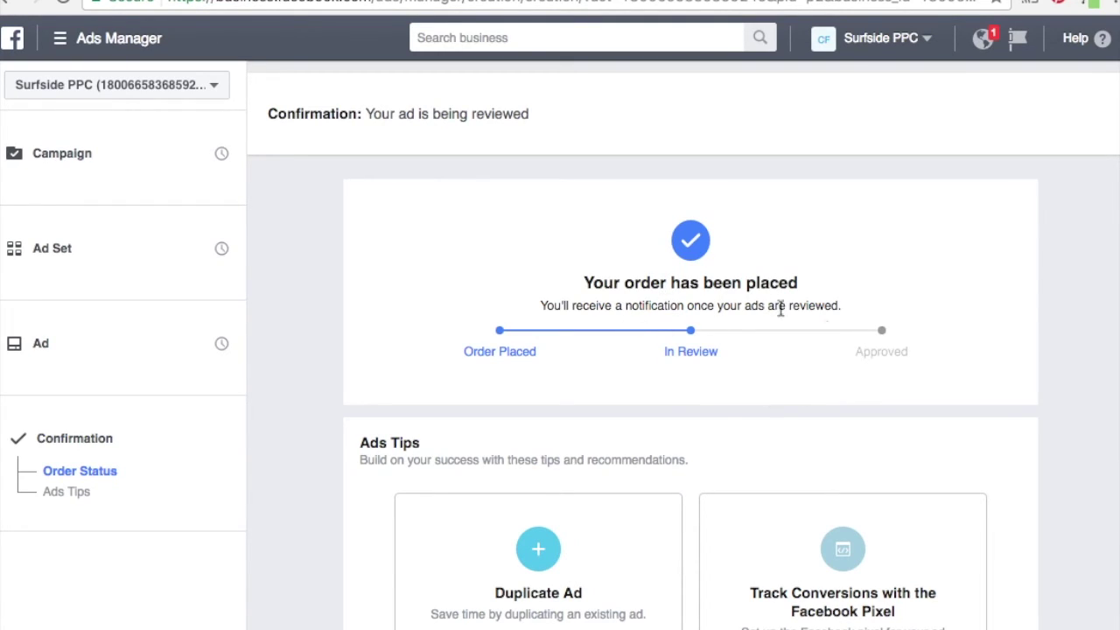
# - Open the Small Business Owners ad set in the campaign and view the published post of its video ad
pyautogui.scroll(-3, 1011, 337)
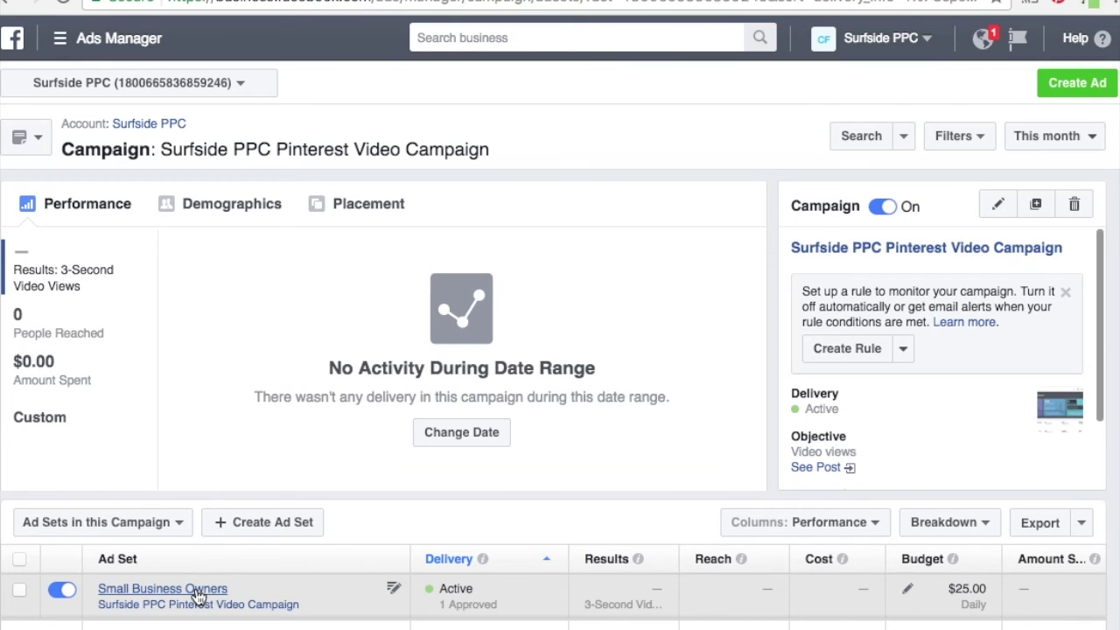
pyautogui.click(196, 592)
pyautogui.scroll(-2, 341, 510)
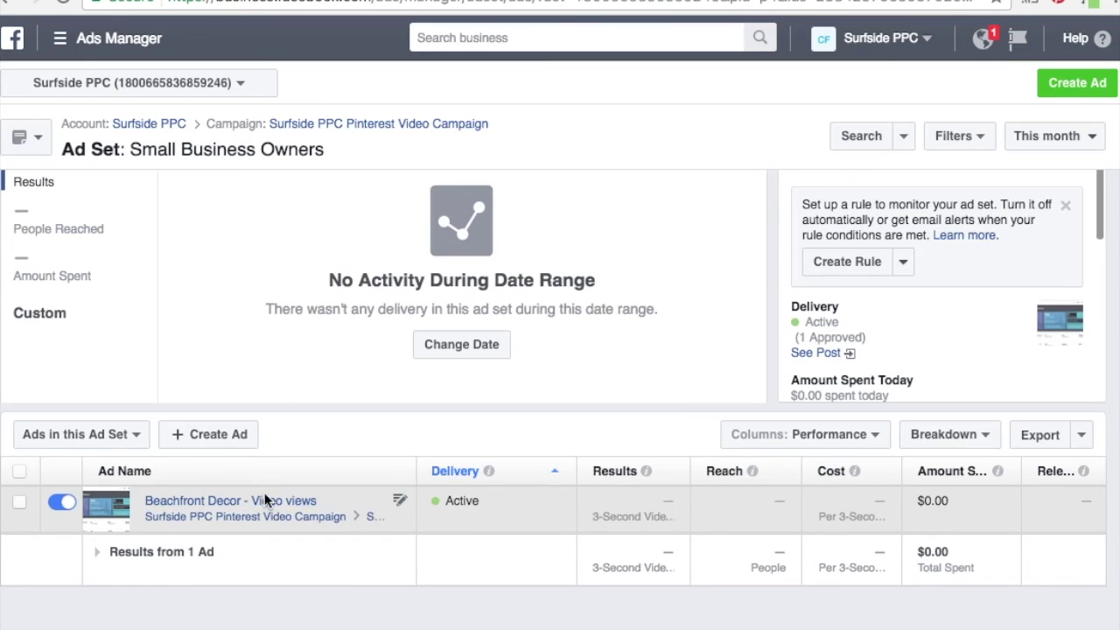
pyautogui.click(807, 354)
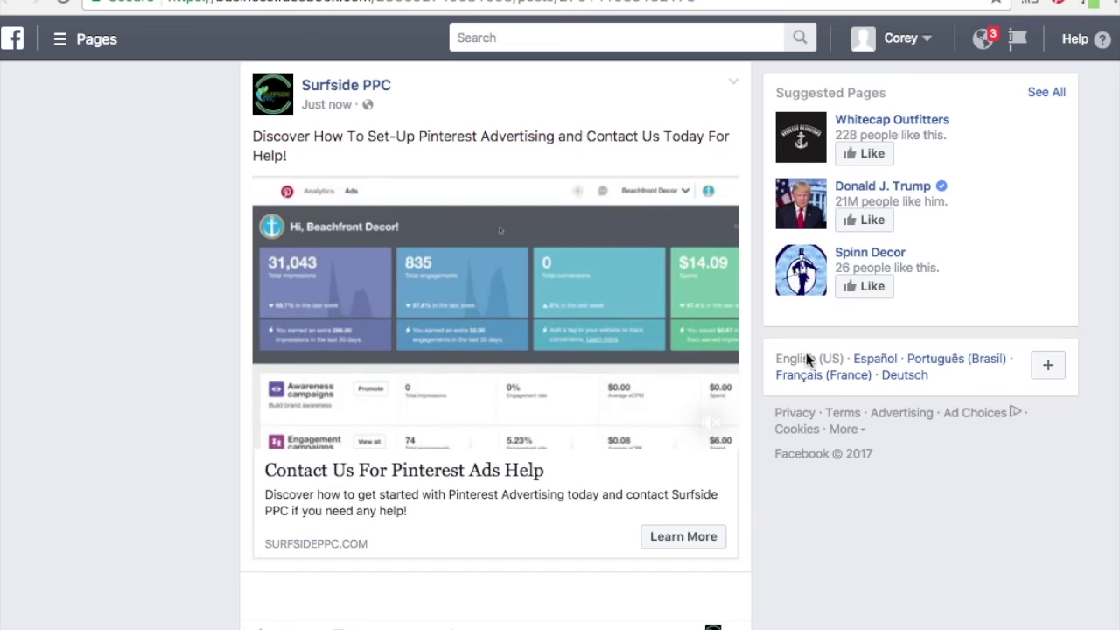
pyautogui.moveTo(463, 280)
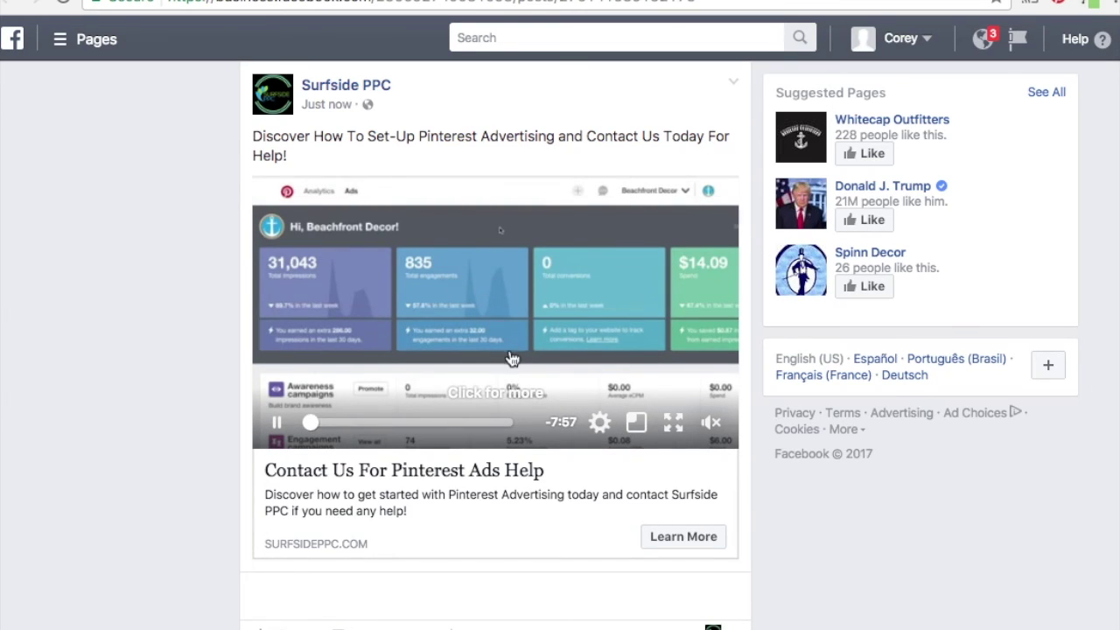